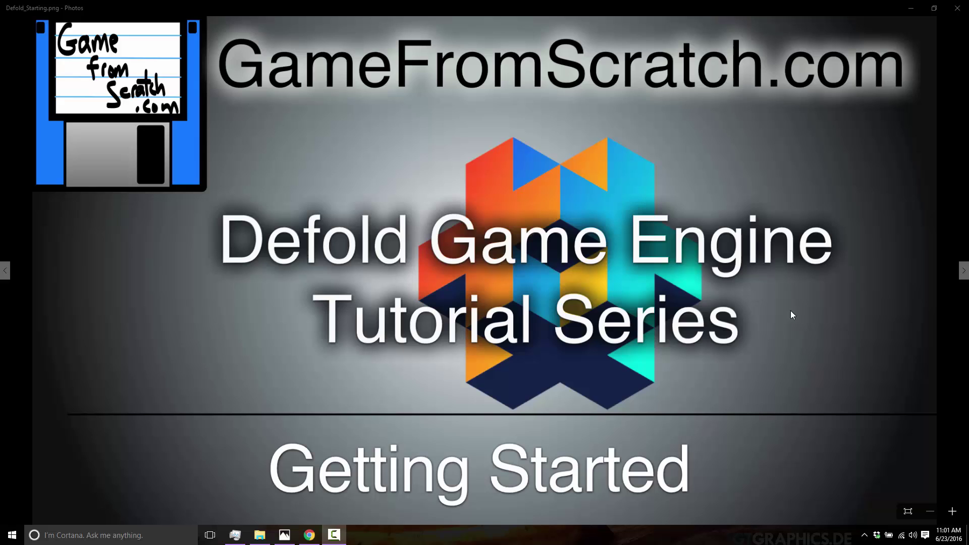
- Bring the GameFromScratch 'Defold Engine Tutorial Series: Getting Started' article in front of Photos
click(317, 538)
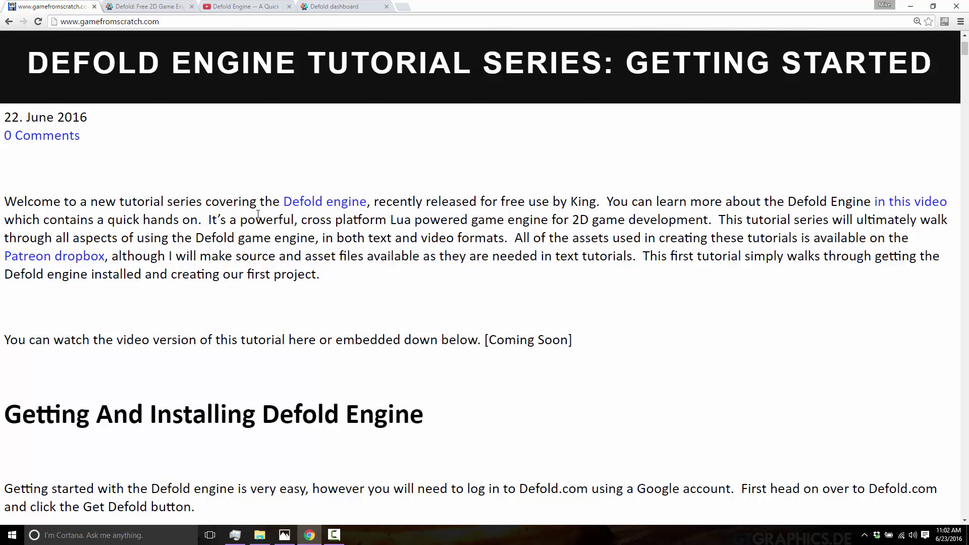
- Switch to the YouTube video 'Defold Engine -- A Quick Hands On With King's New Game Engine'
click(225, 5)
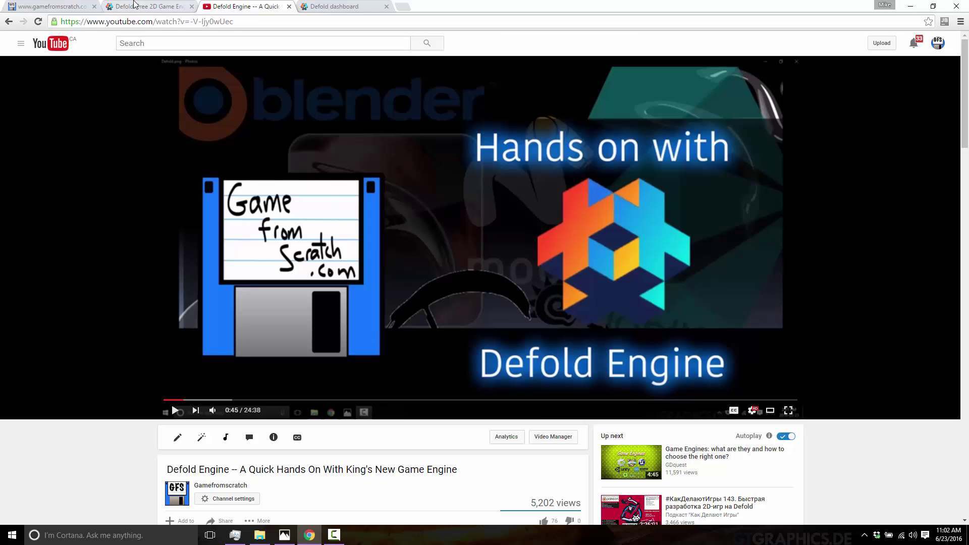
- Switch to the defold.com homepage, 'The ultimate engine for 2D games'
click(135, 6)
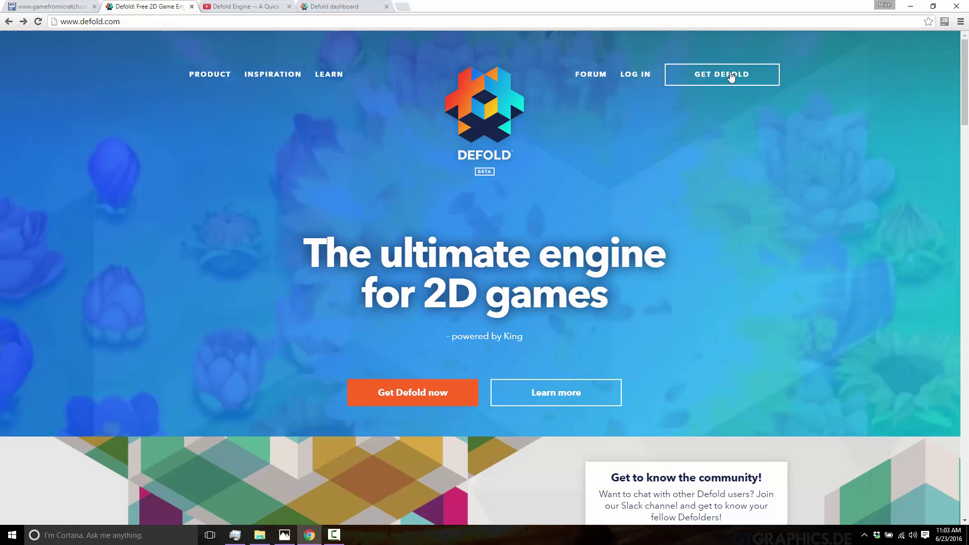
- Visit GET DEFOLD, dismiss the Add New Project form, and return to the article's platform download icons
click(727, 74)
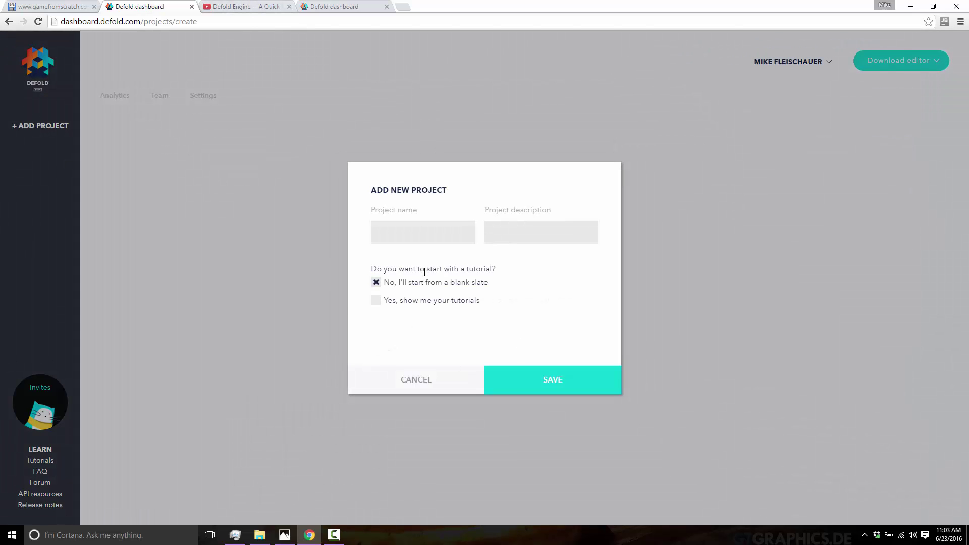
click(44, 76)
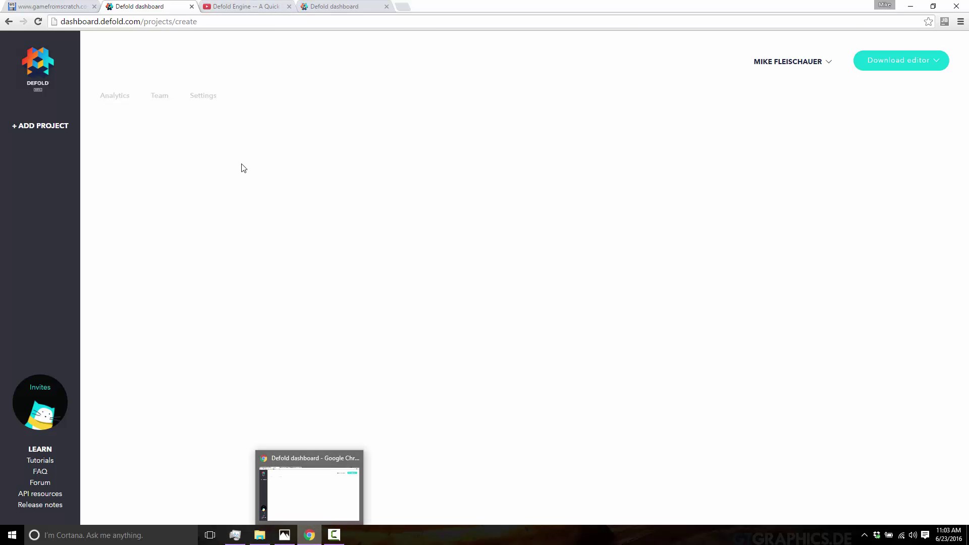
click(83, 6)
scroll(457, 402, down, 10)
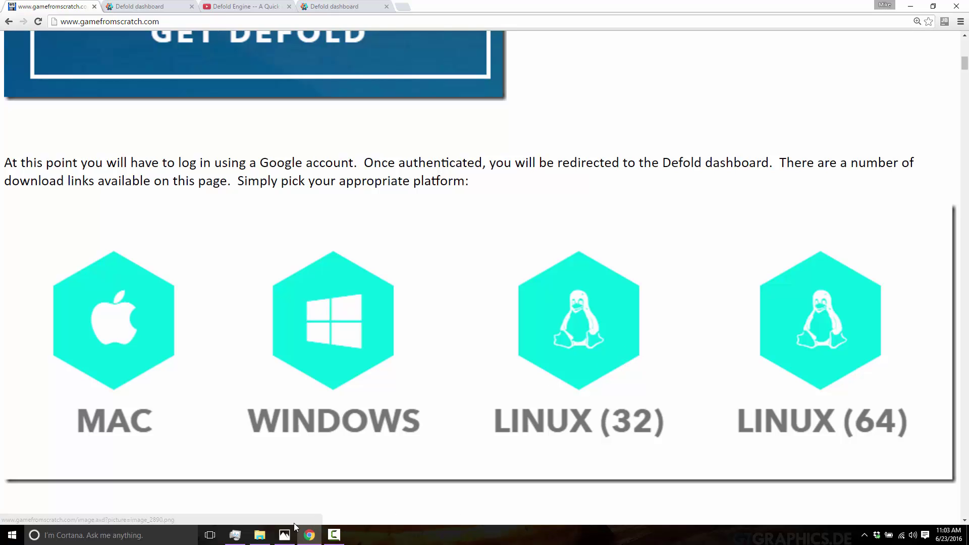
- Open the Defold-win32 folder, abandon renaming Defold.exe, and return to the Defold dashboard's Add New Project form
click(266, 536)
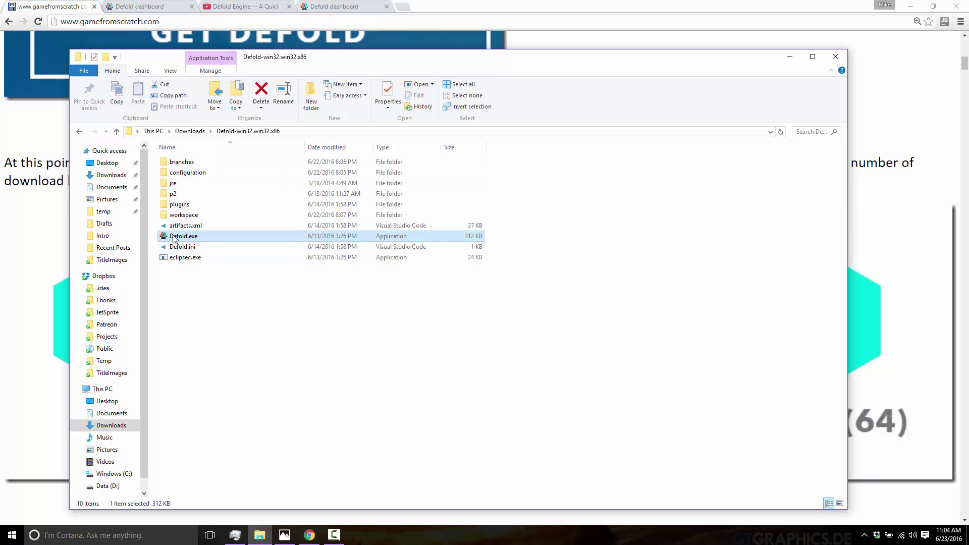
key(F2)
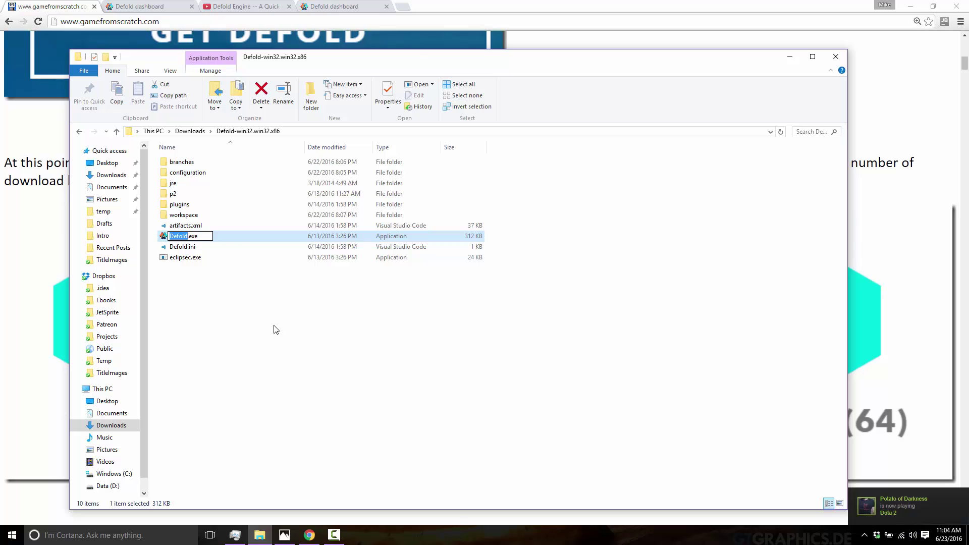
click(276, 329)
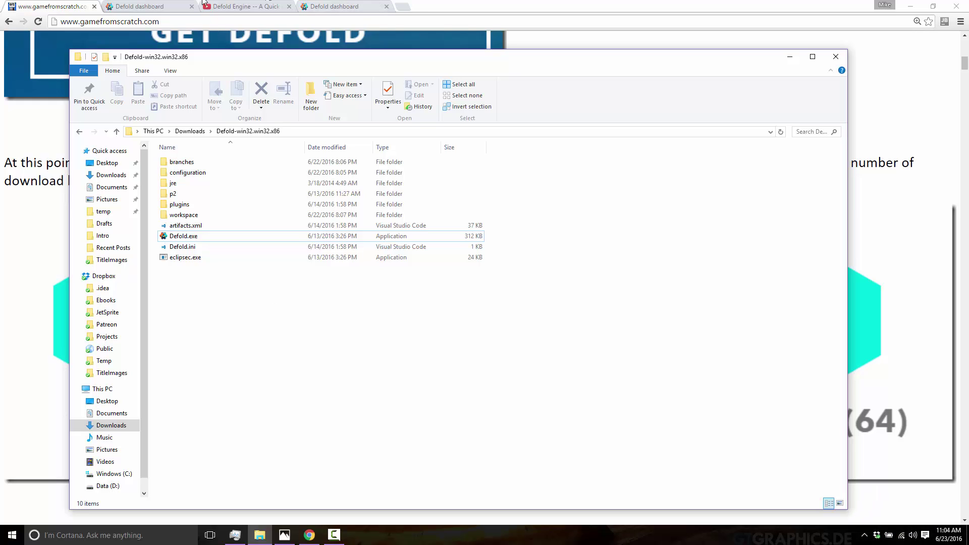
click(134, 7)
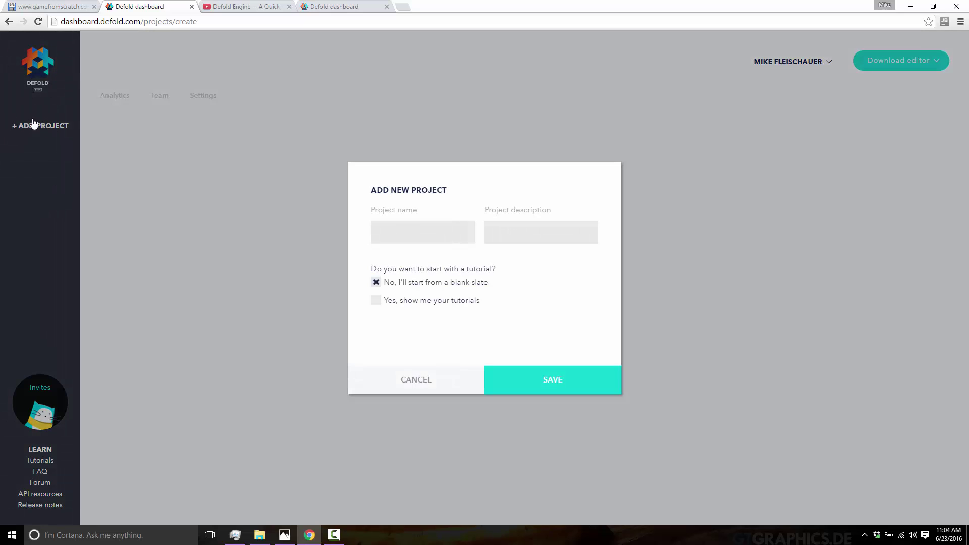
- Create the blank-slate project 'DemoProject`' with description 'Over 9000!' and save it
click(444, 236)
text(DemoProject`)
key(Tab)
text(Over 9000!)
click(400, 302)
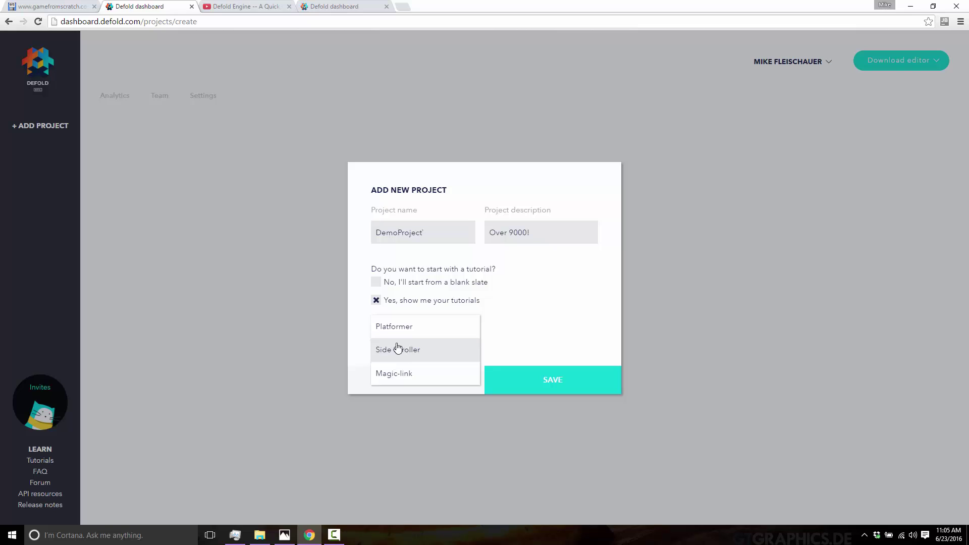
click(403, 282)
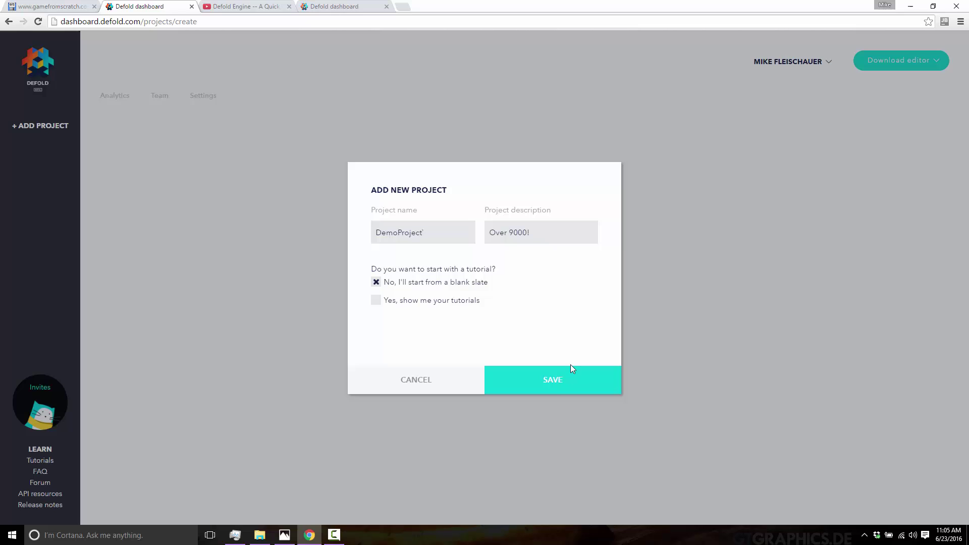
click(561, 382)
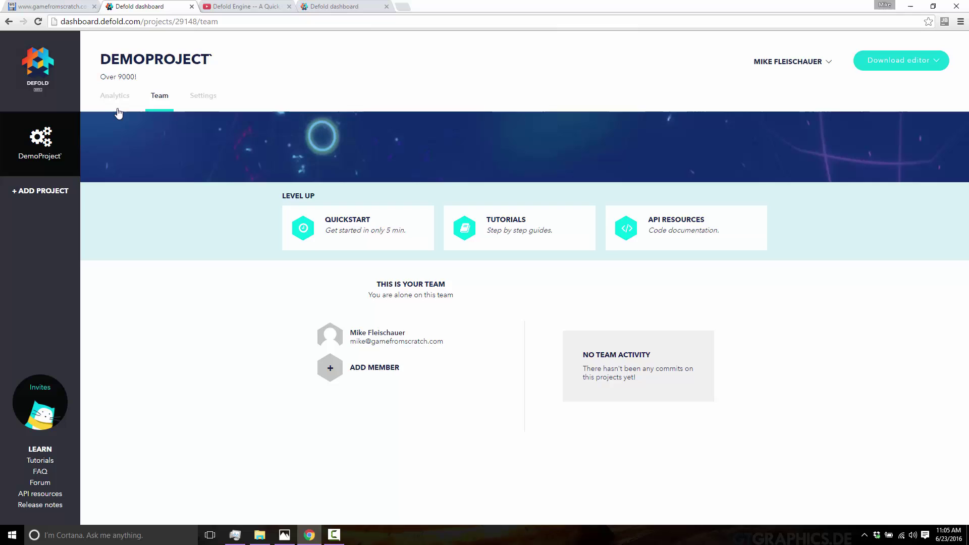
- Browse DemoProject's Analytics and Team pages, cancel adding a member, then open its Settings page
click(112, 96)
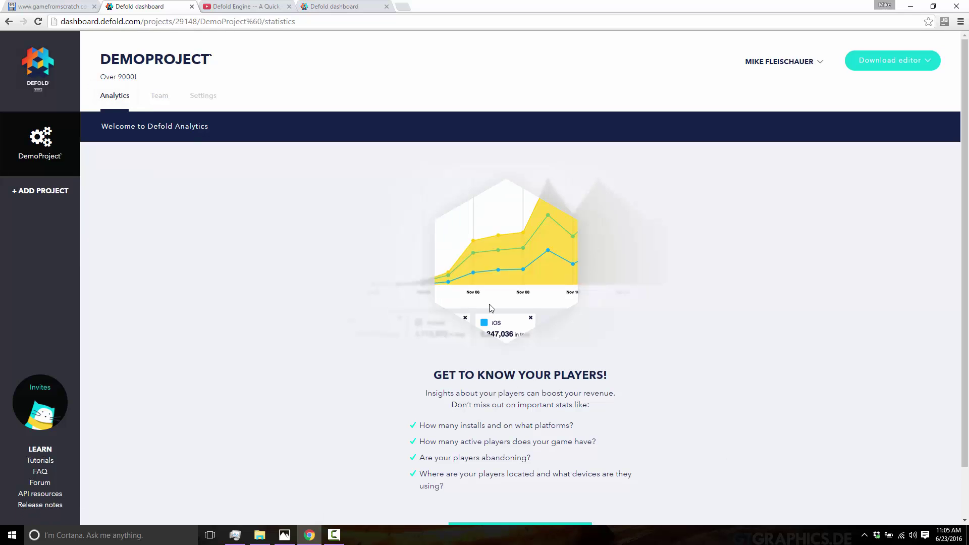
scroll(505, 344, down, 2)
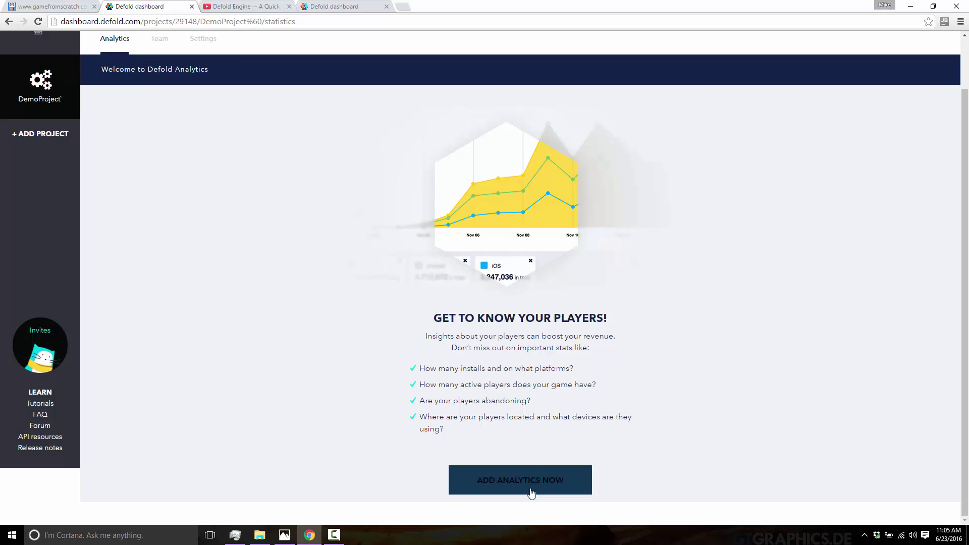
click(155, 44)
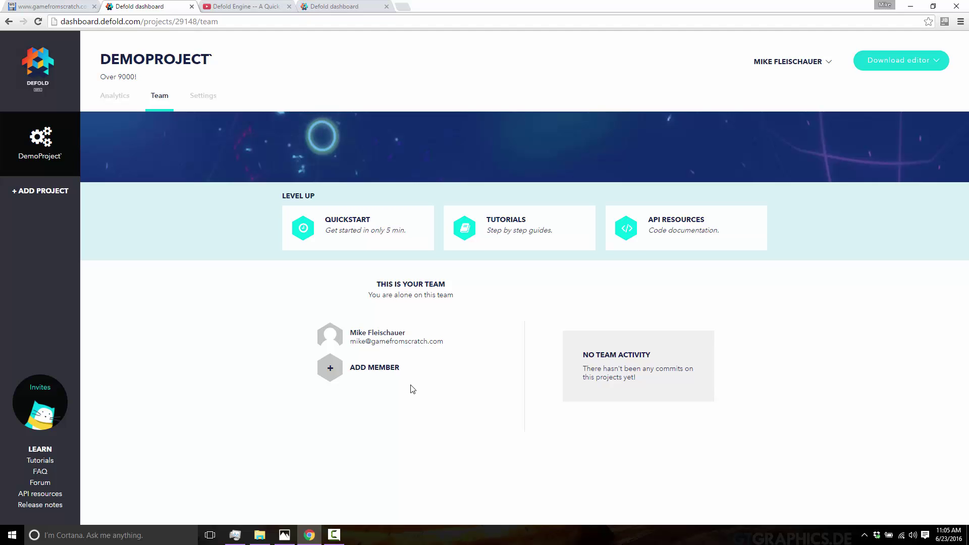
click(366, 383)
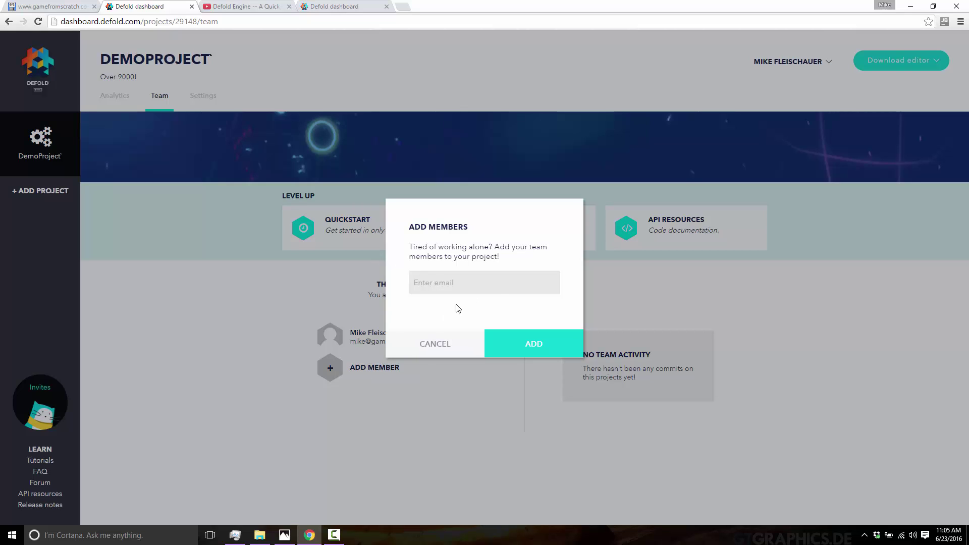
click(430, 344)
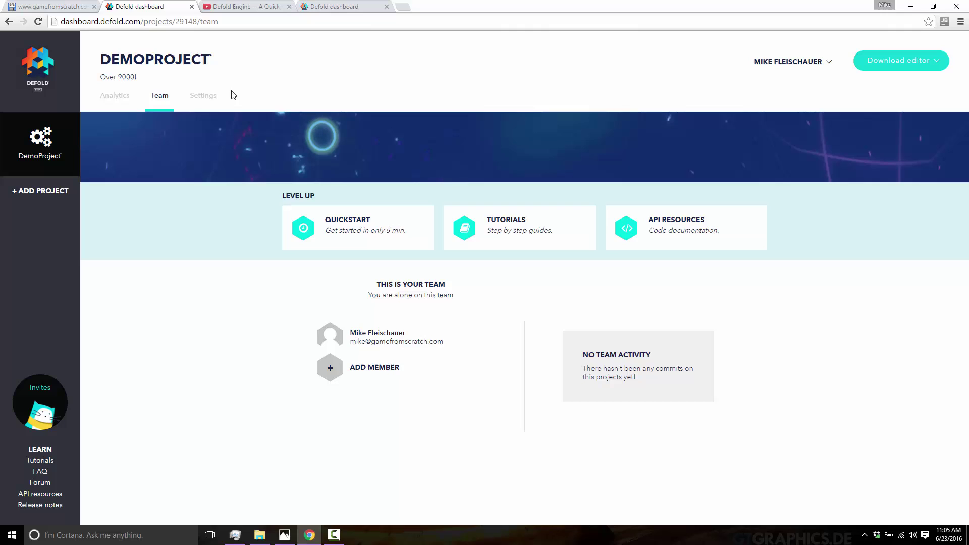
click(212, 101)
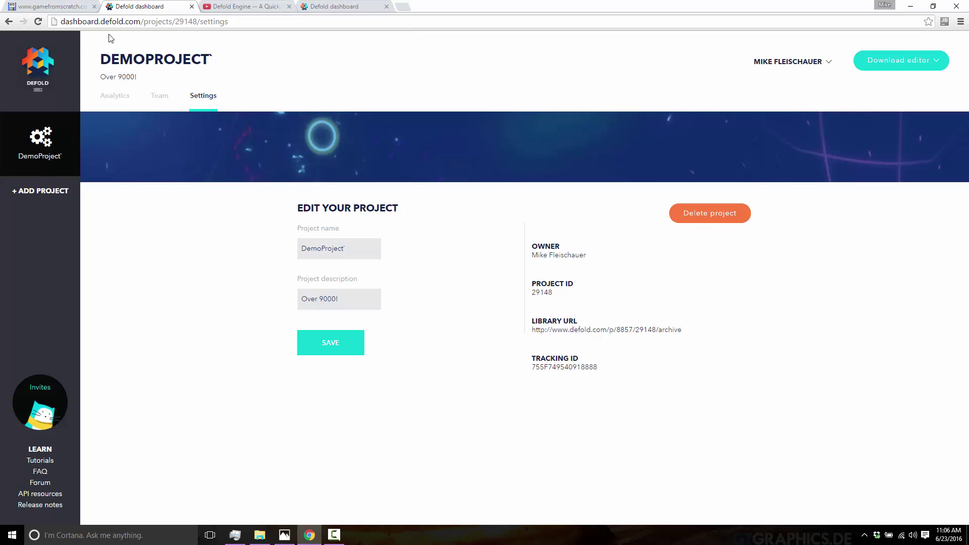
- Go to dashboard.defold.com and show the Windows, Mac and Linux editor downloads
click(121, 23)
text(da)
key(Return)
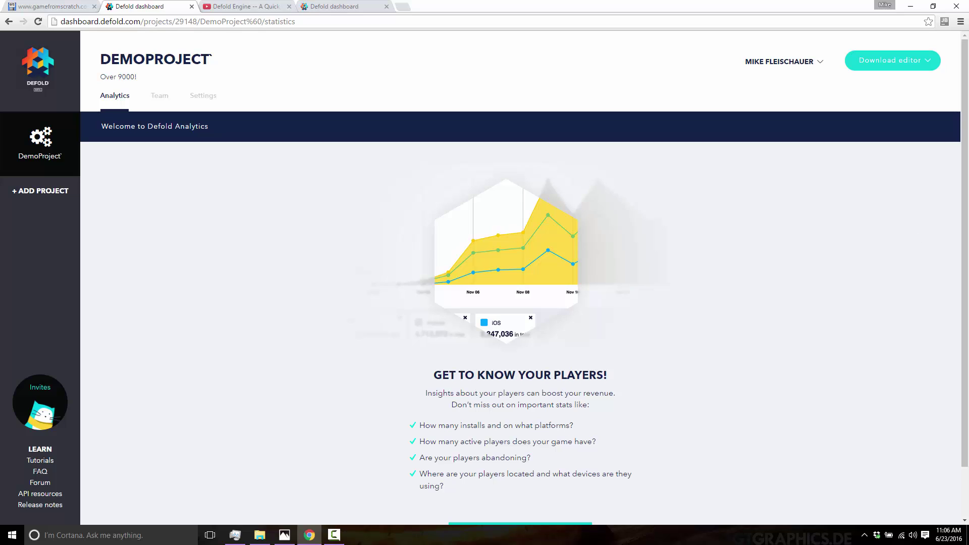
click(928, 61)
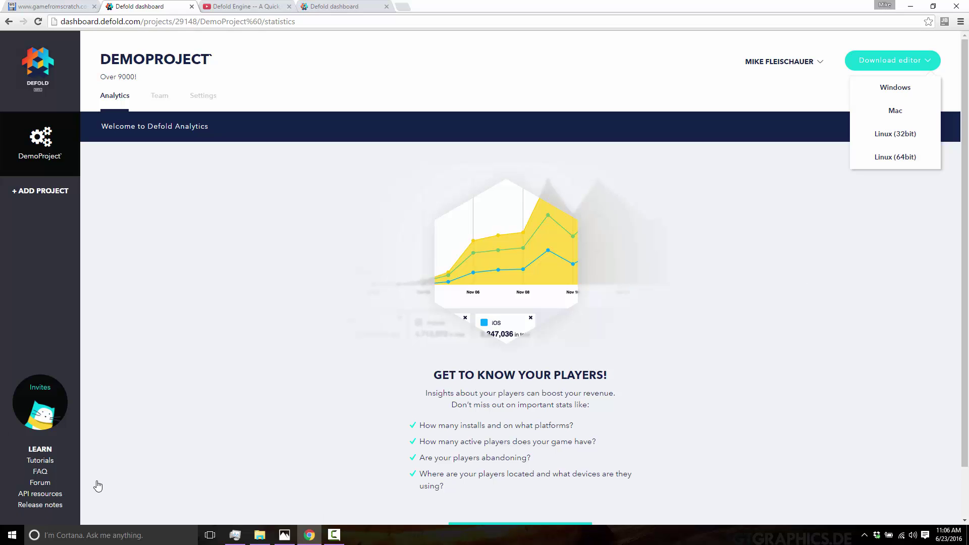
- Launch Defold.exe from the Defold folder and maximize the Defold Editor window
click(261, 535)
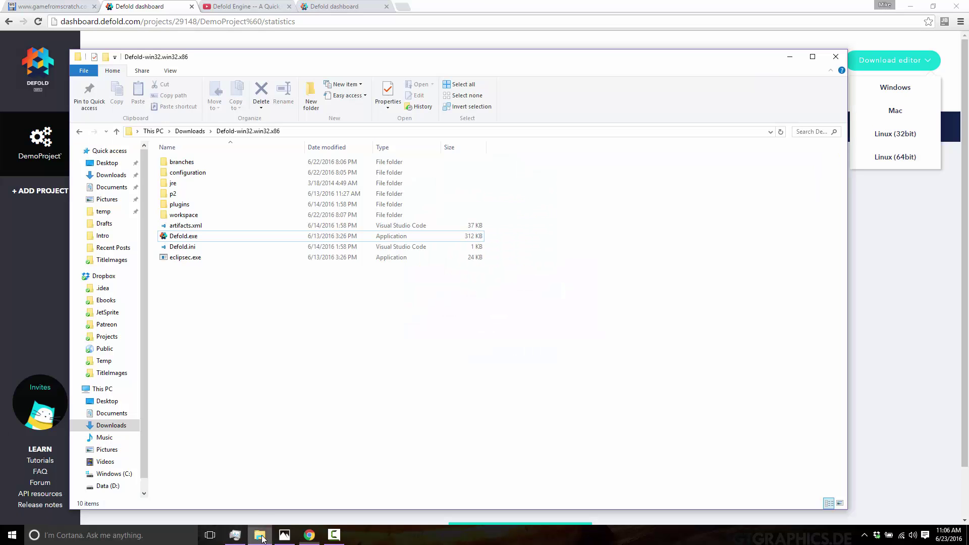
double_click(187, 236)
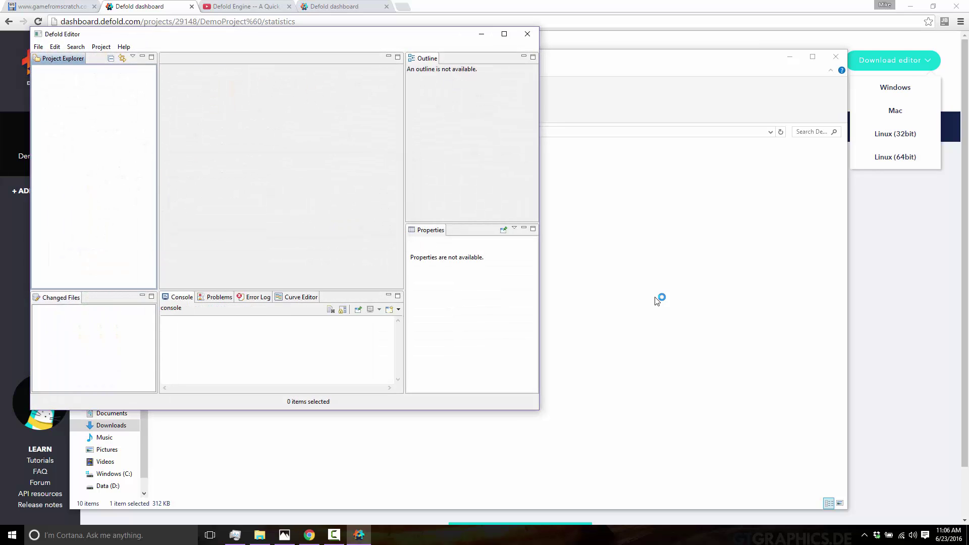
double_click(302, 39)
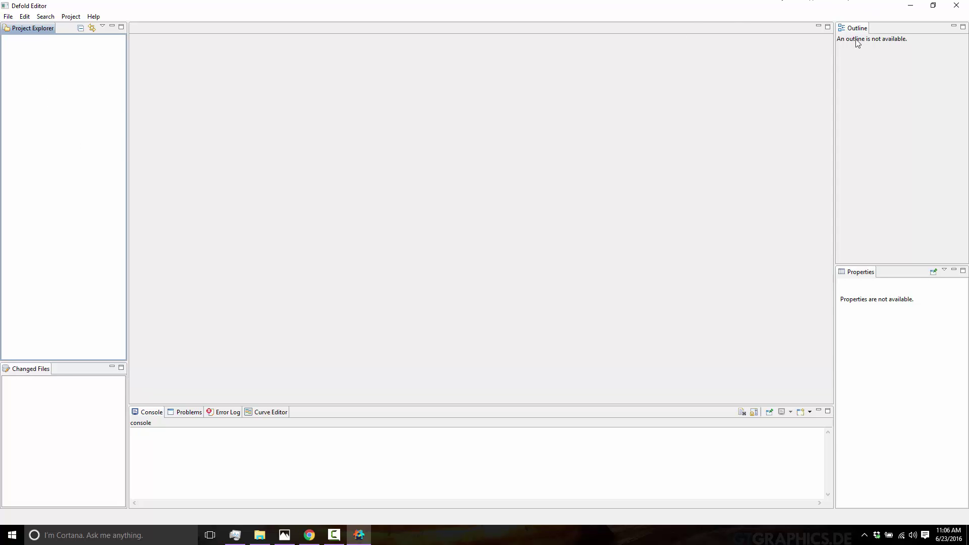
- Try moving the Outline panel, then open and close the project chooser without selecting anything
drag(857, 32, 881, 40)
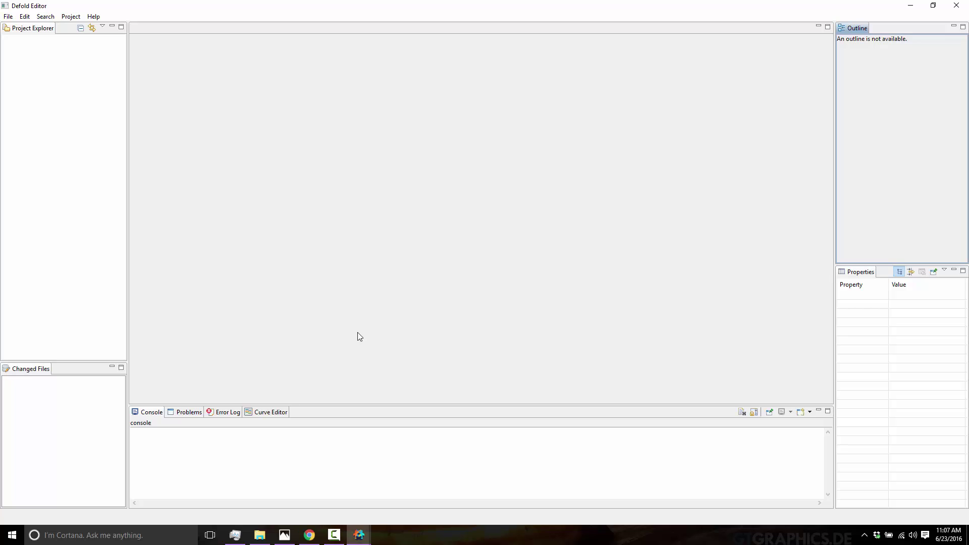
click(11, 17)
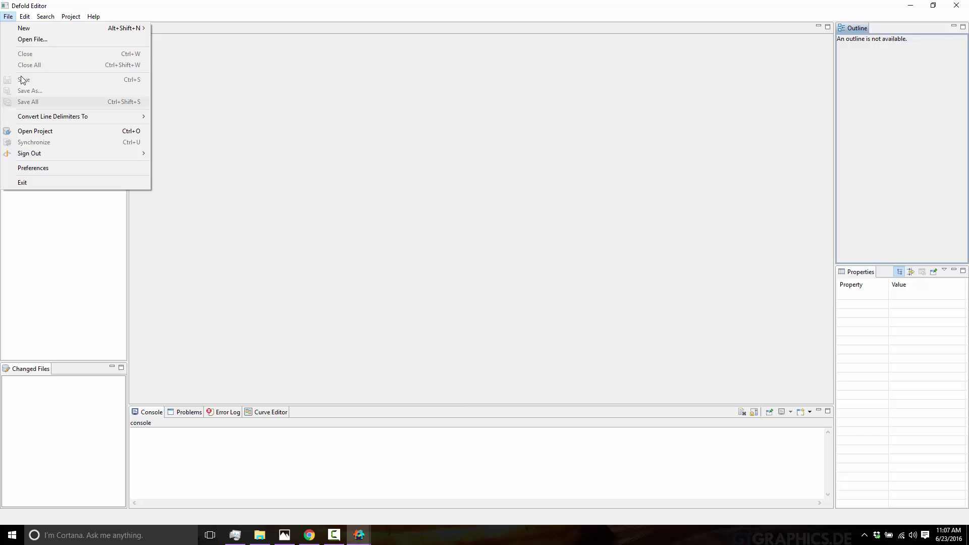
click(56, 132)
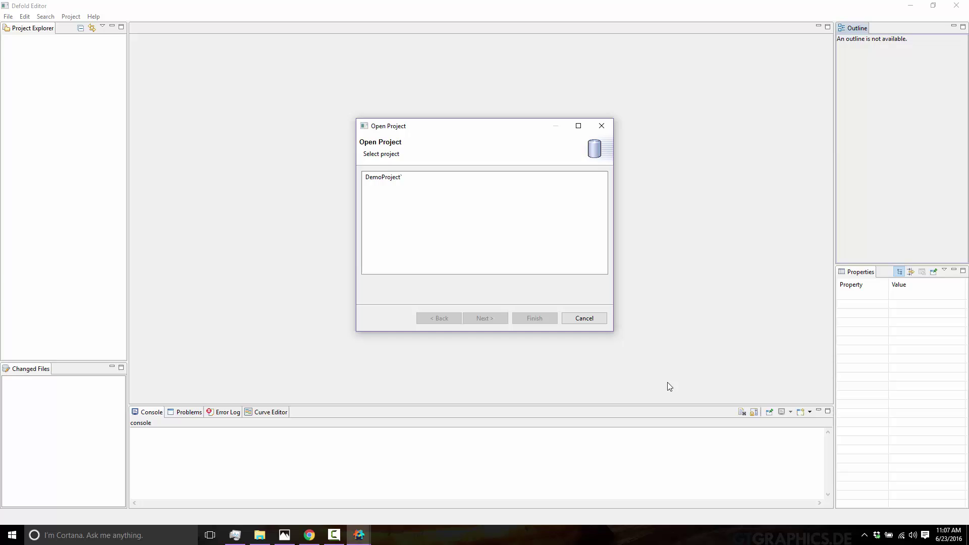
click(593, 321)
- Reopen the project chooser, pick DemoProject`, and advance to branch selection
click(7, 16)
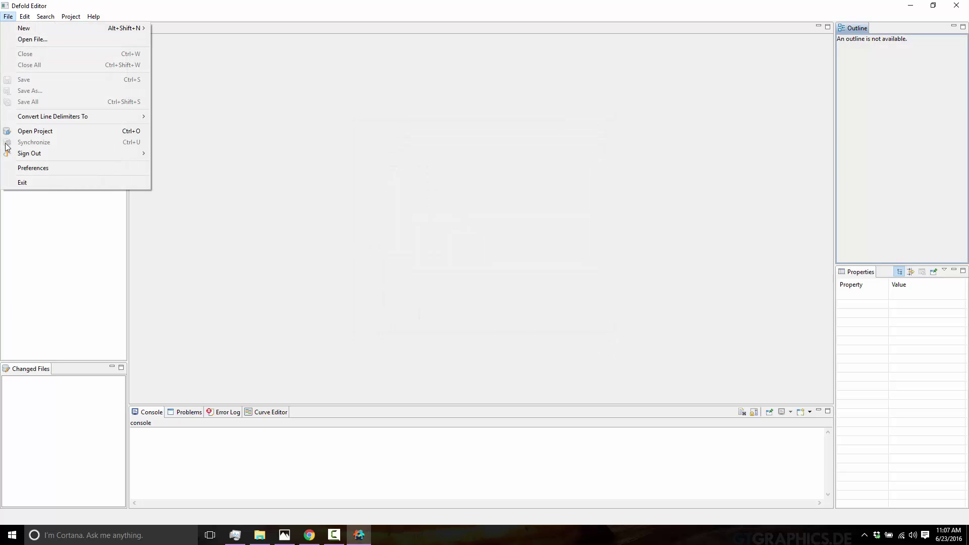
mouse_move(37, 157)
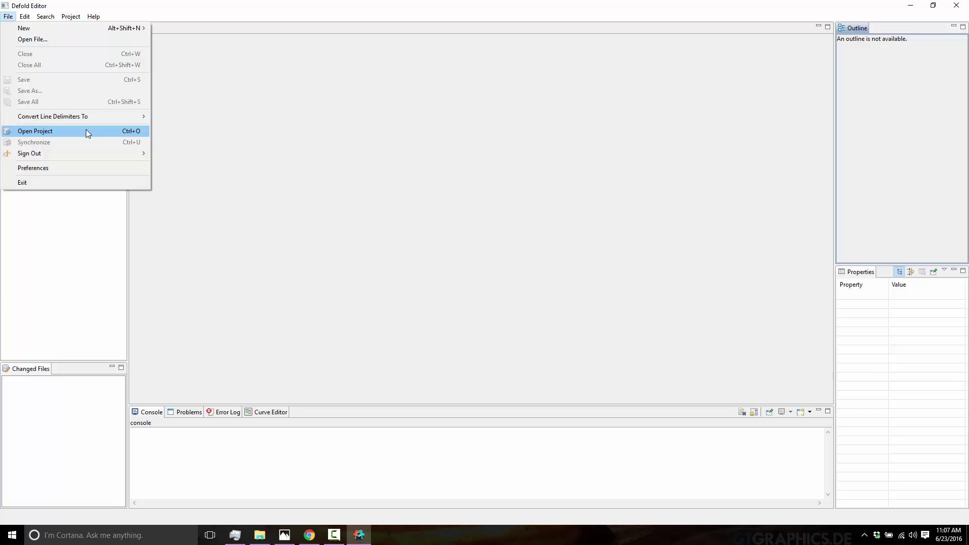
click(86, 131)
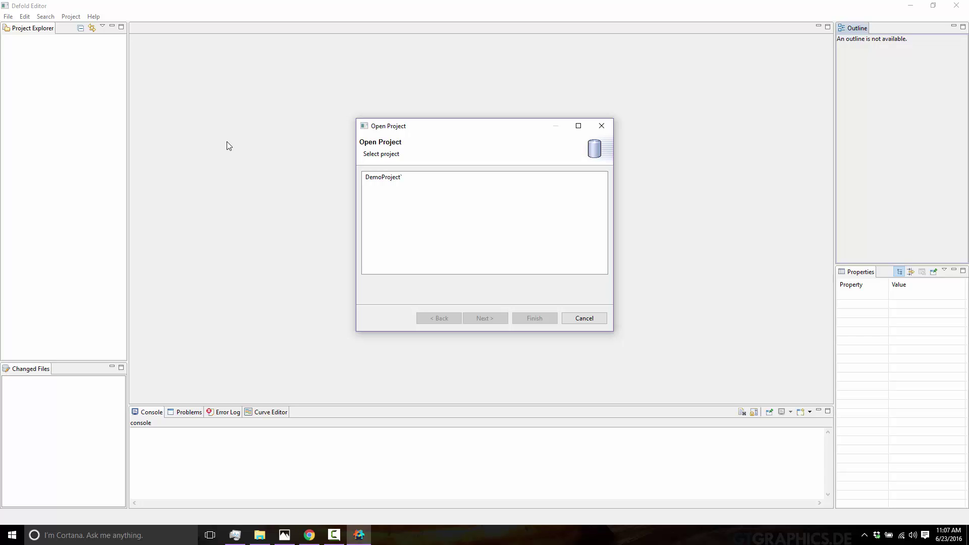
click(399, 180)
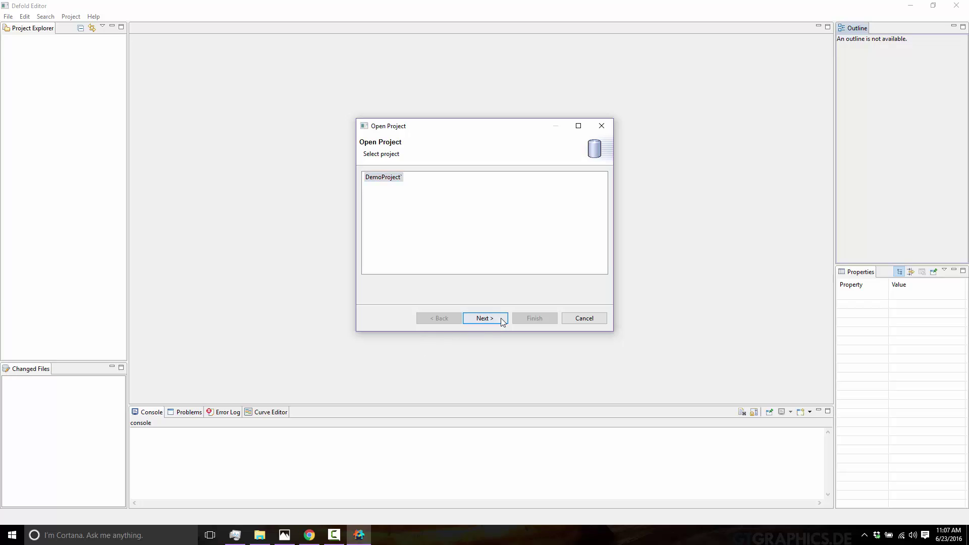
click(499, 318)
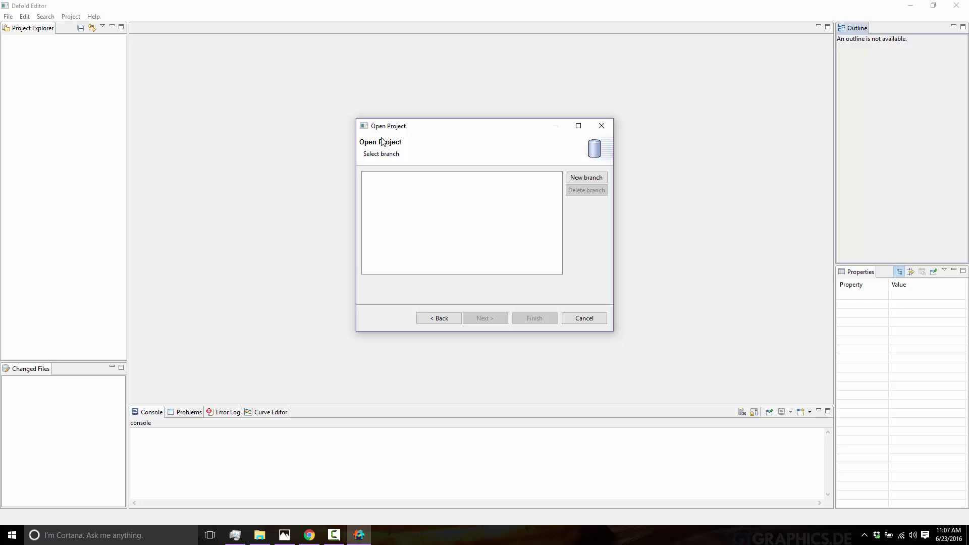
- Create a branch named DevBranch1 and open DemoProject on it
click(585, 180)
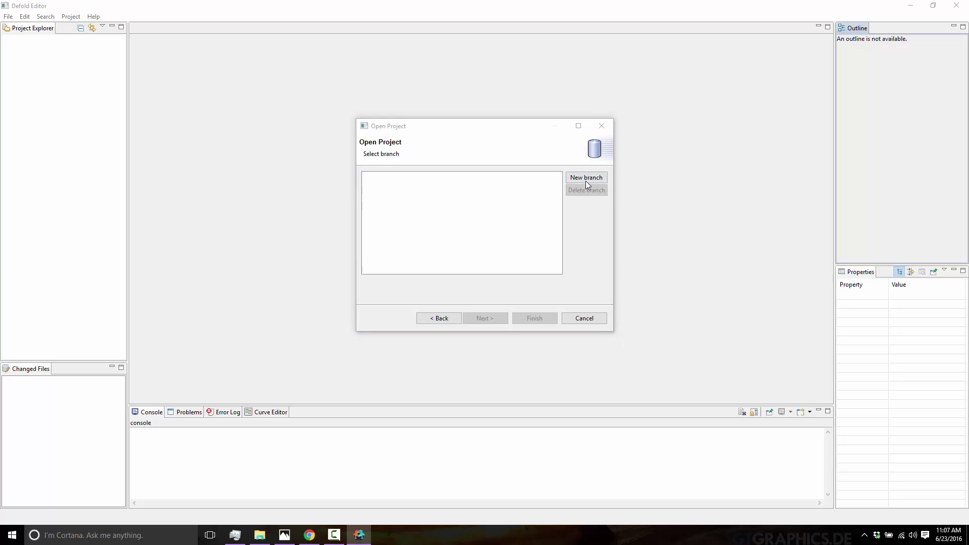
text(DevBranch1)
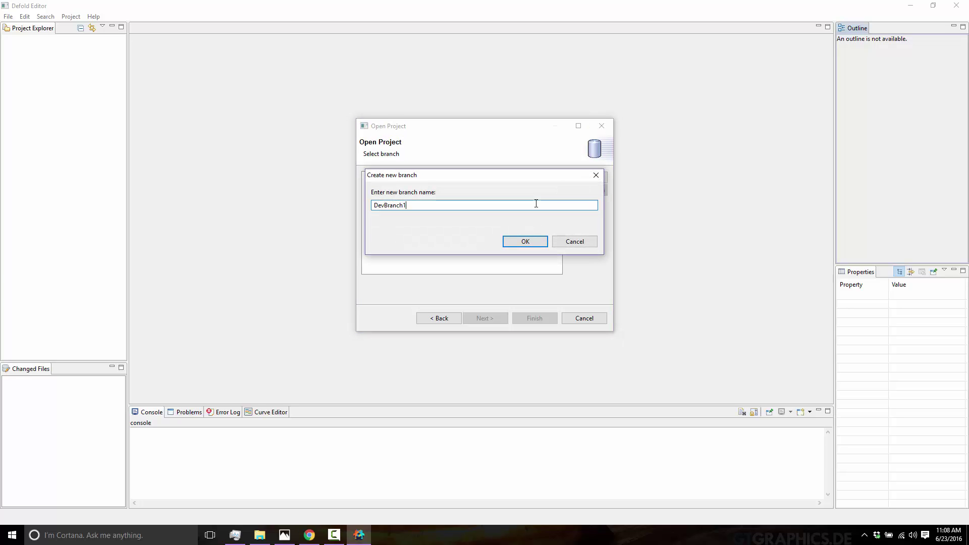
key(Return)
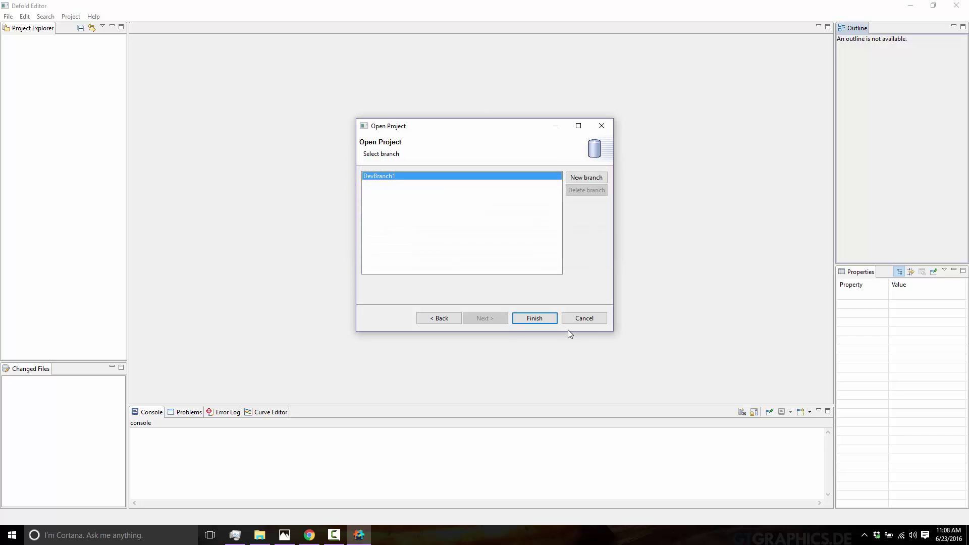
click(534, 318)
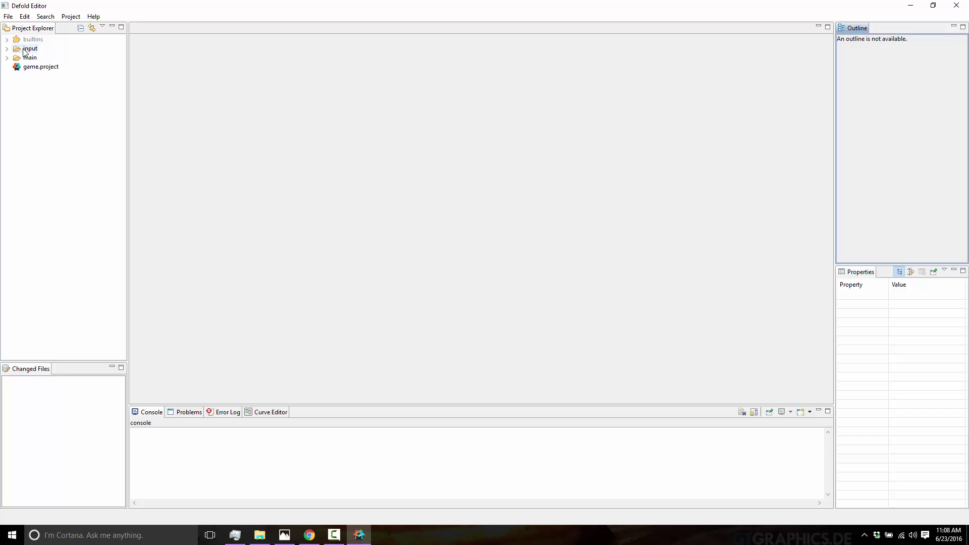
- Expand the main and images folders and open logo.atlas with its 128x128 logo image
click(7, 58)
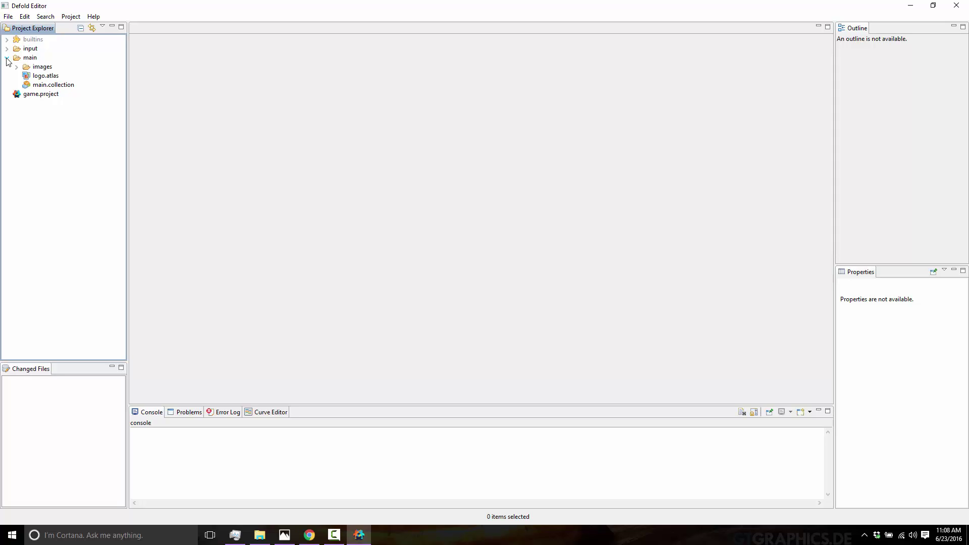
click(40, 85)
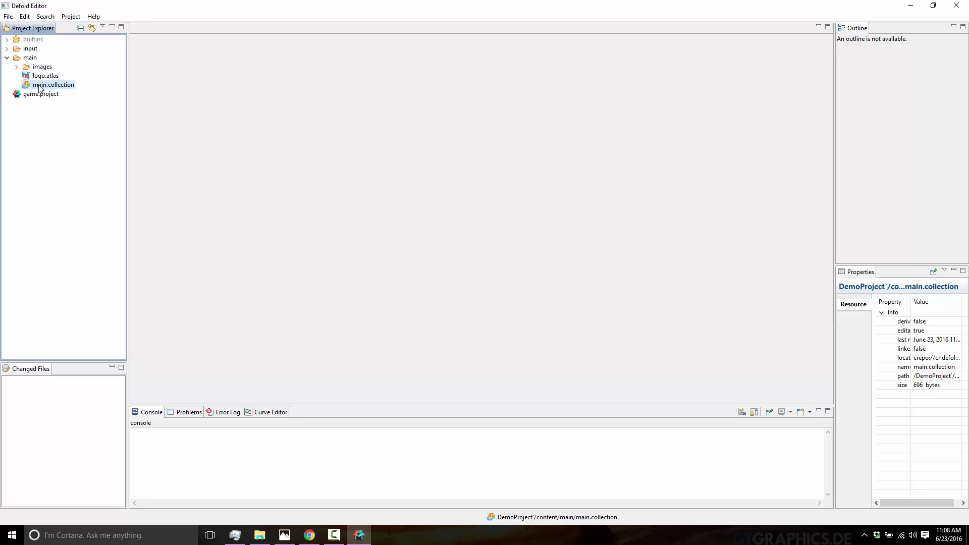
click(18, 68)
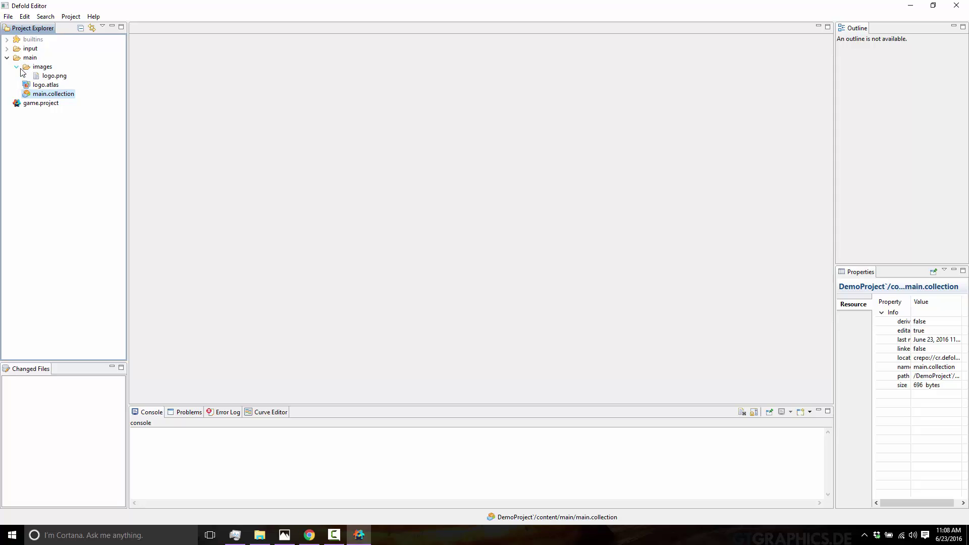
click(47, 77)
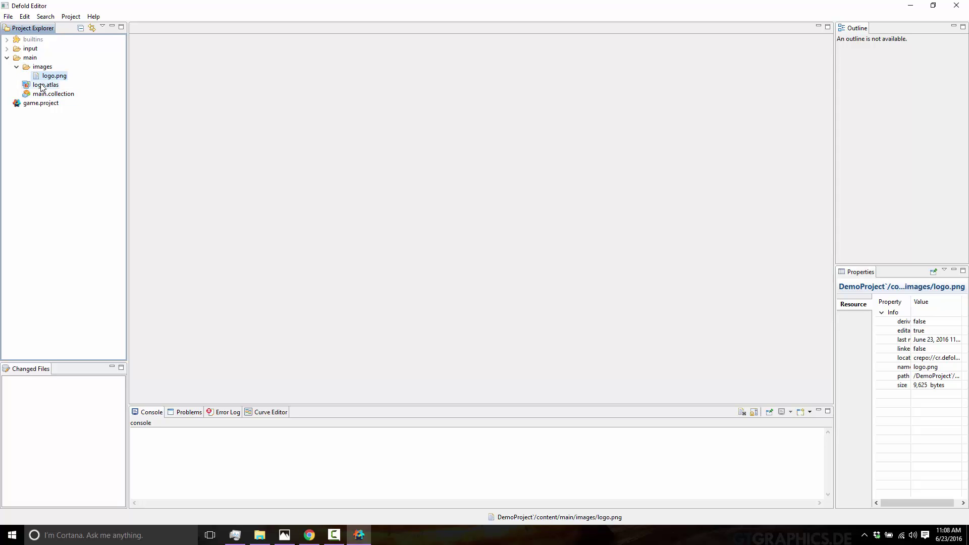
double_click(39, 85)
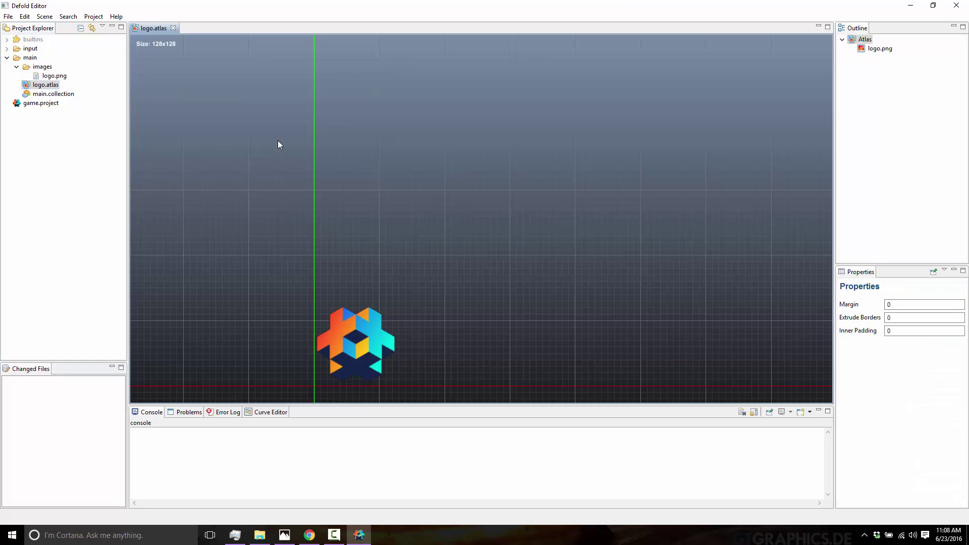
- Select logo.png in the atlas, then open game.project's Project Settings form
click(349, 330)
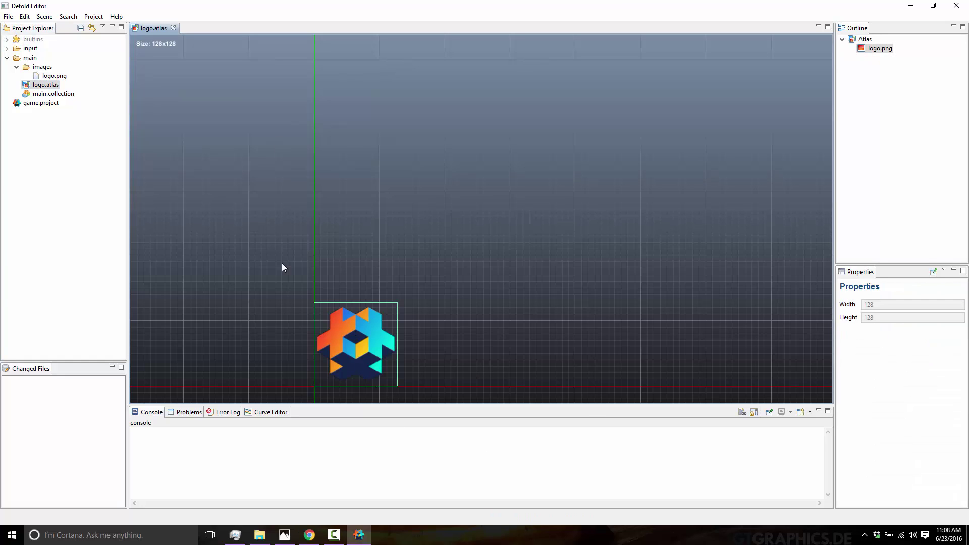
click(873, 50)
double_click(34, 104)
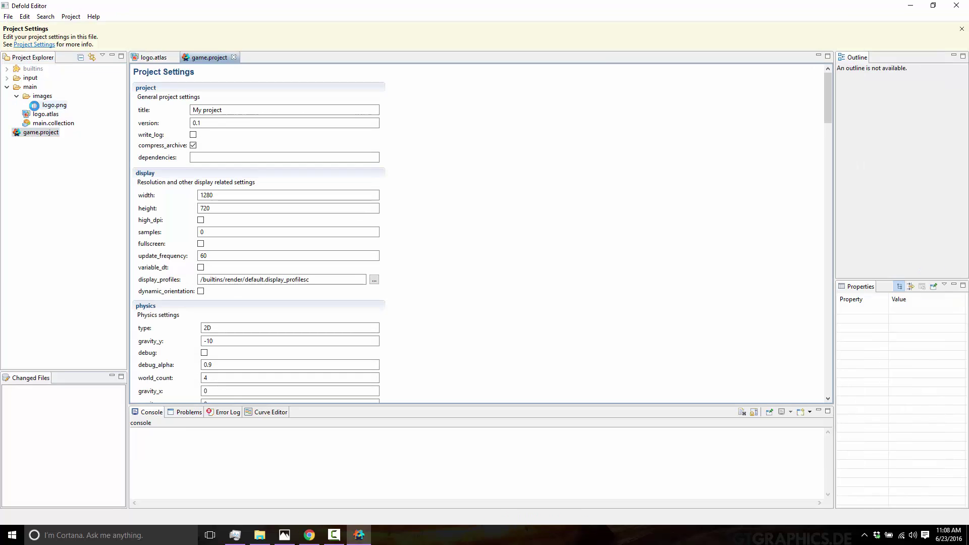
- Open game.project in the Text Editor as raw text, then bring the settings form back to front
right_click(36, 106)
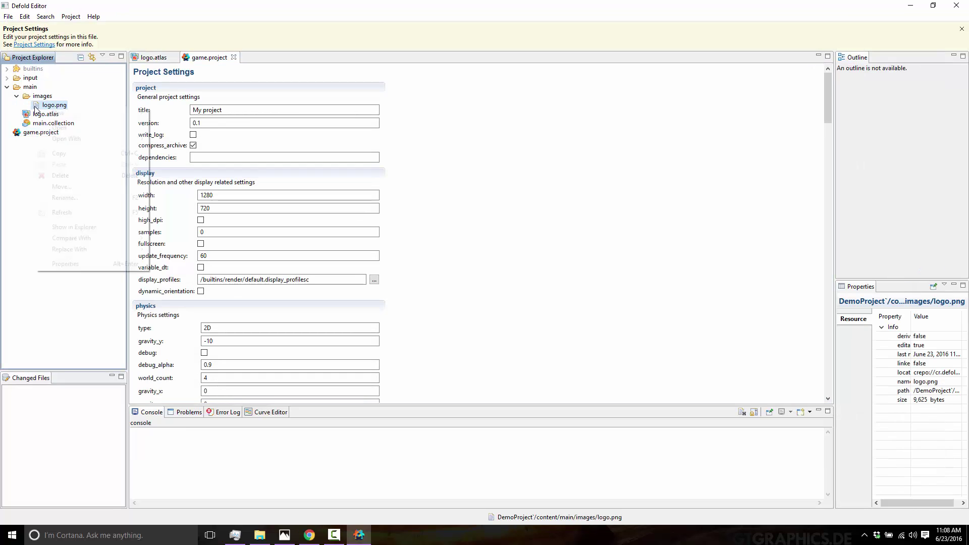
right_click(28, 133)
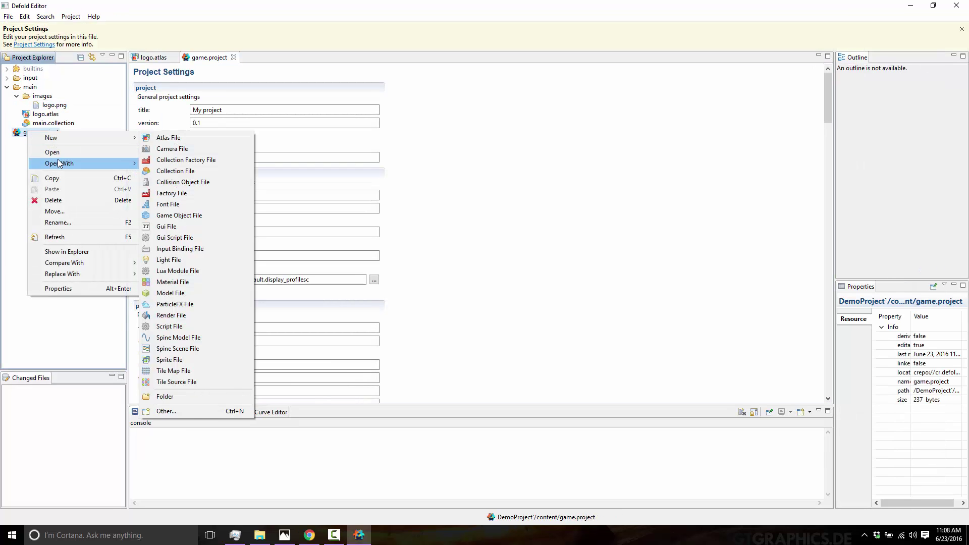
mouse_move(65, 164)
click(174, 178)
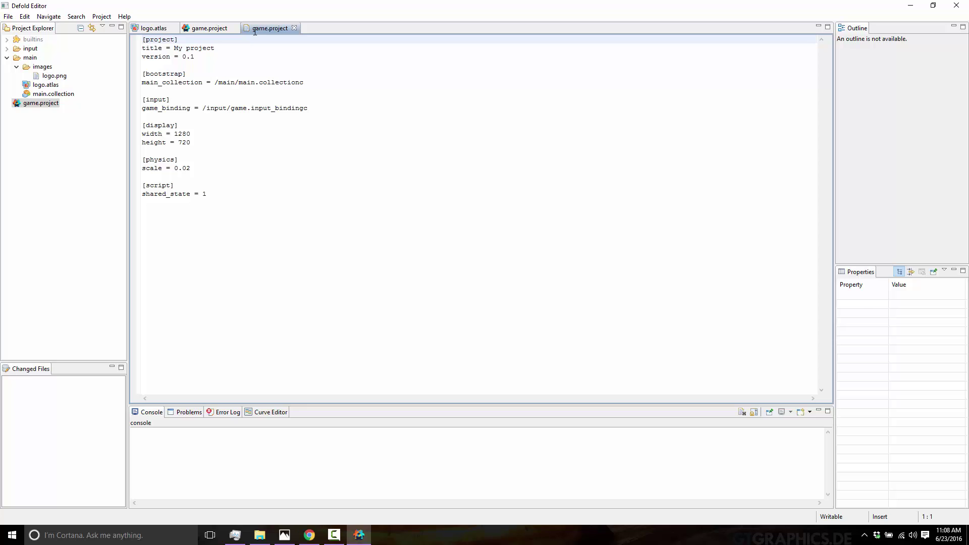
click(209, 29)
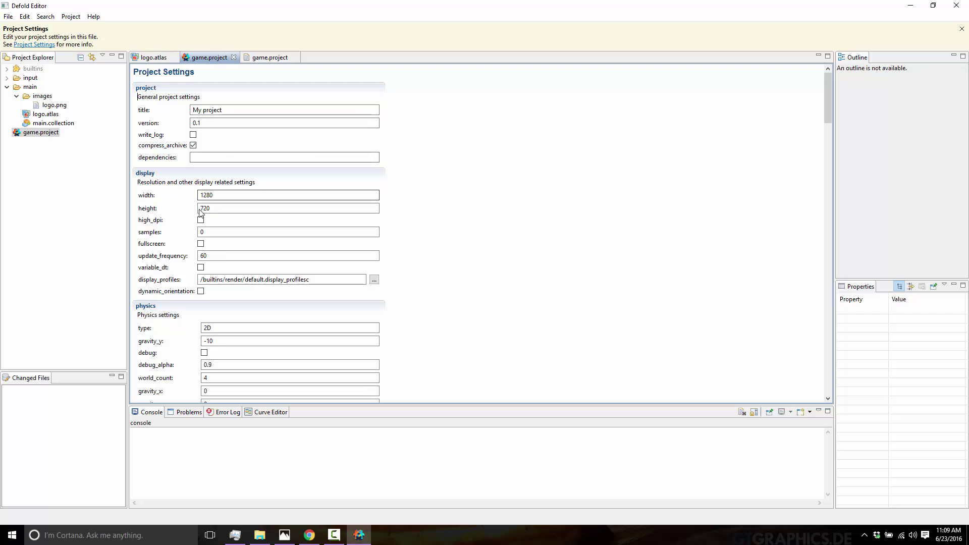
- Browse the Project Settings down to the empty gcm_sender_id field, then open main.collection
scroll(164, 137, down, 5)
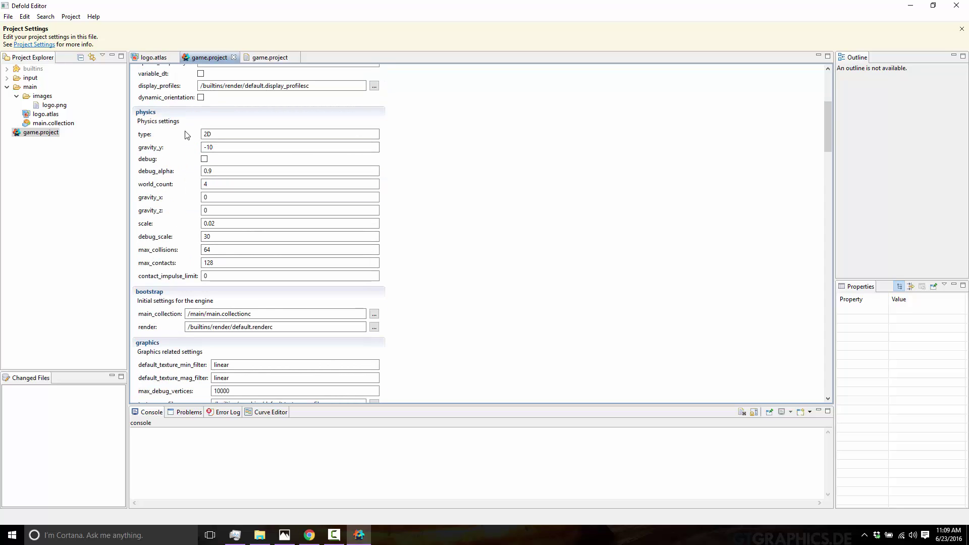
scroll(201, 184, down, 10)
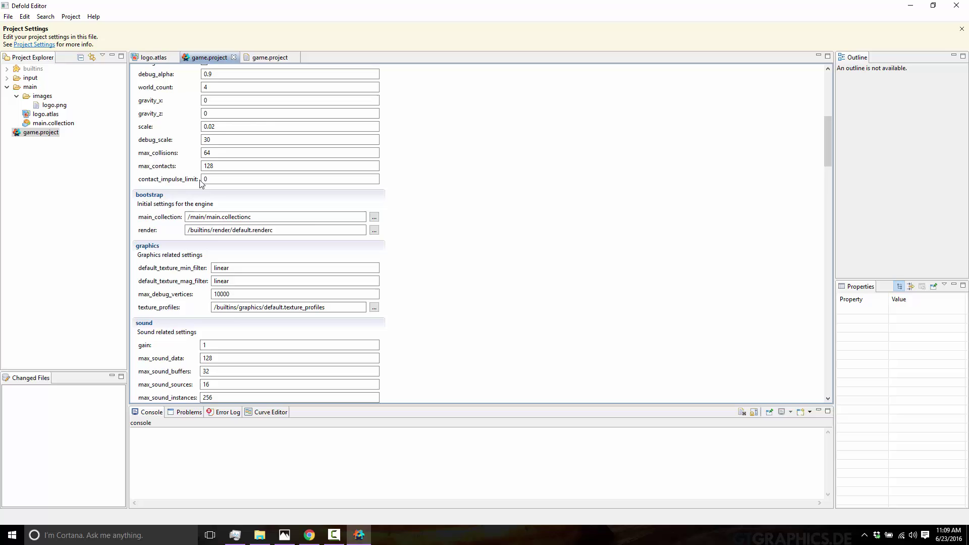
scroll(202, 184, down, 8)
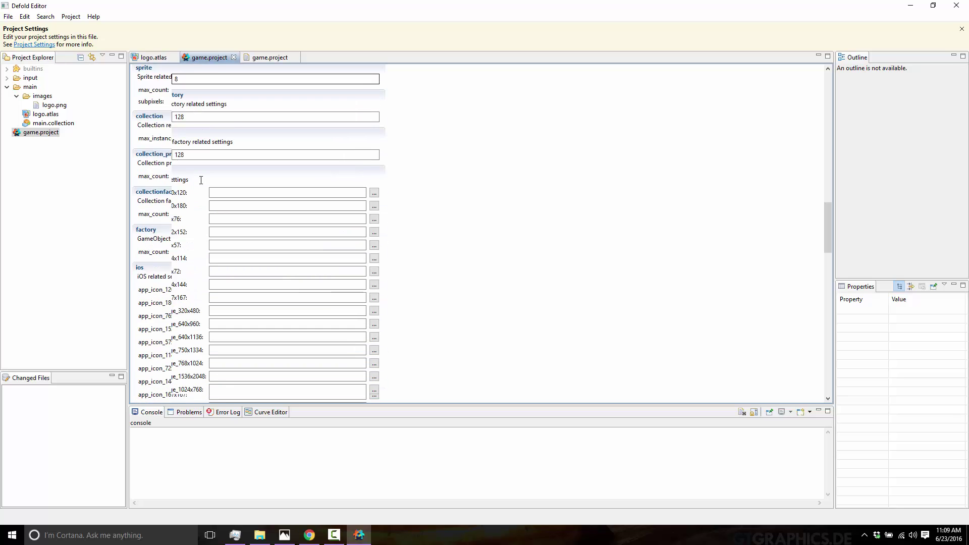
scroll(180, 219, down, 18)
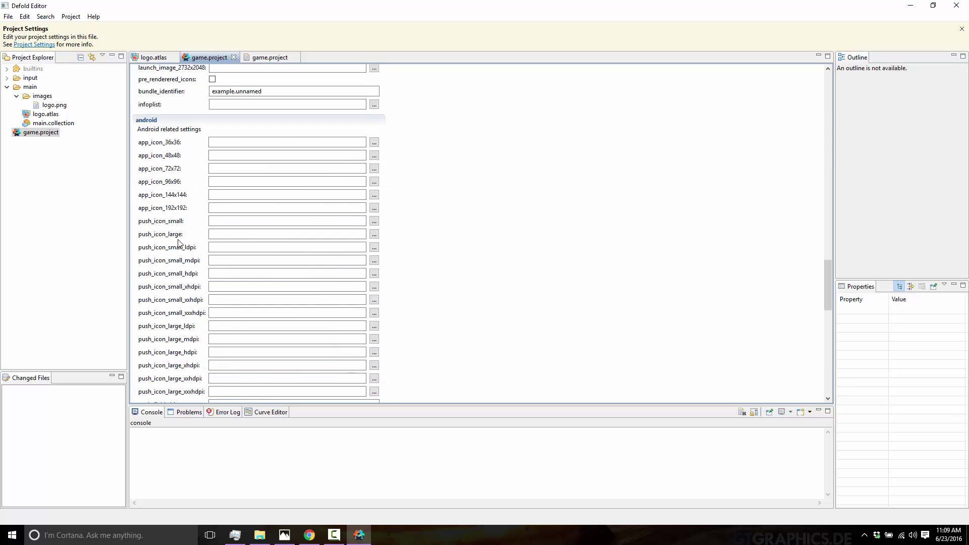
scroll(180, 245, down, 3)
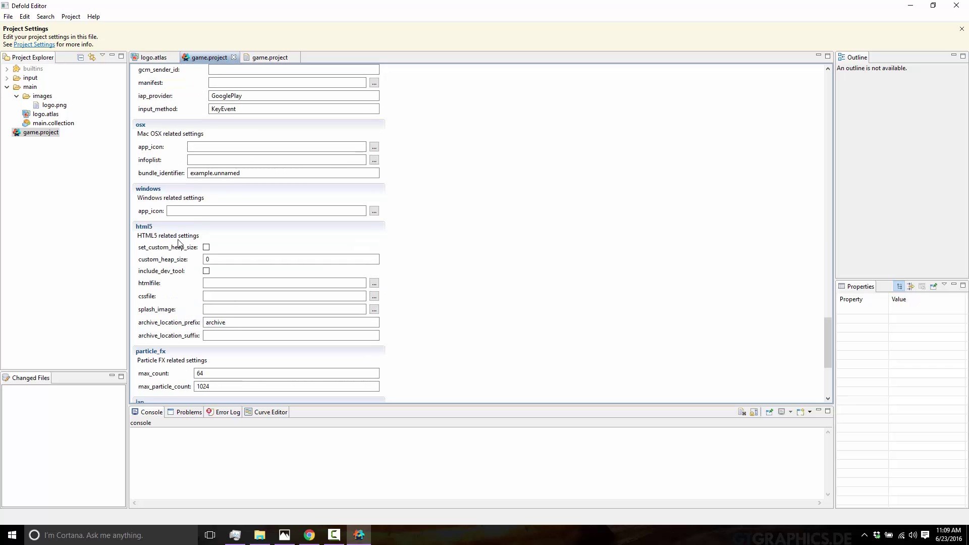
scroll(180, 219, down, 3)
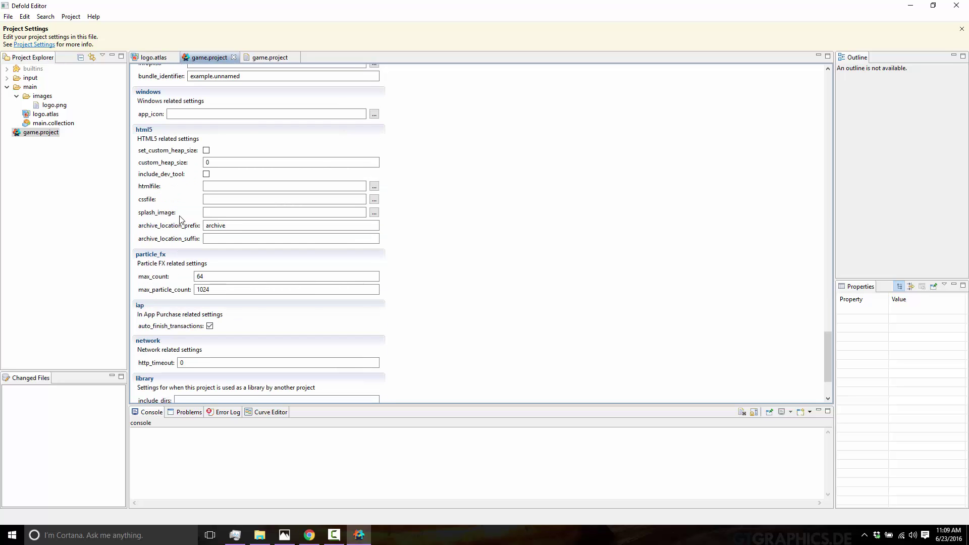
scroll(181, 219, down, 2)
scroll(181, 219, up, 6)
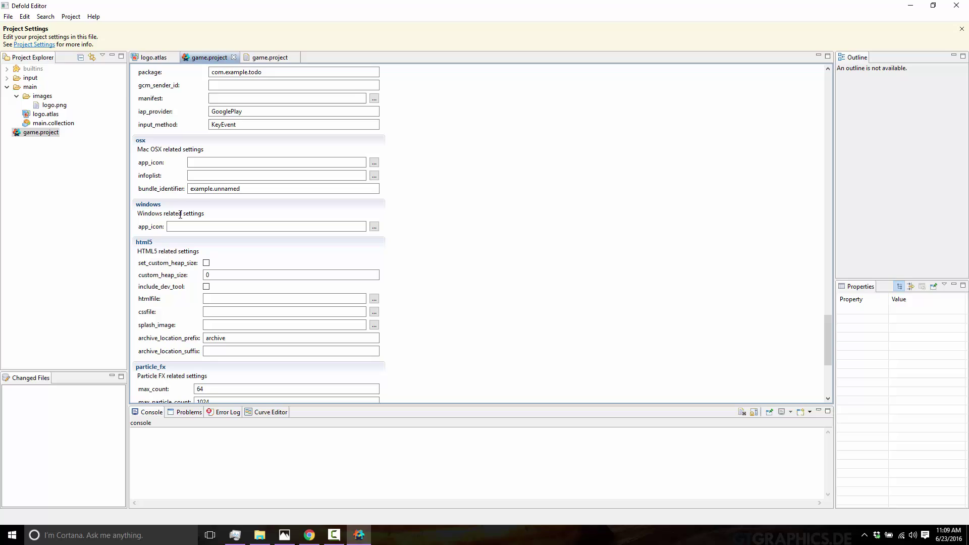
click(256, 84)
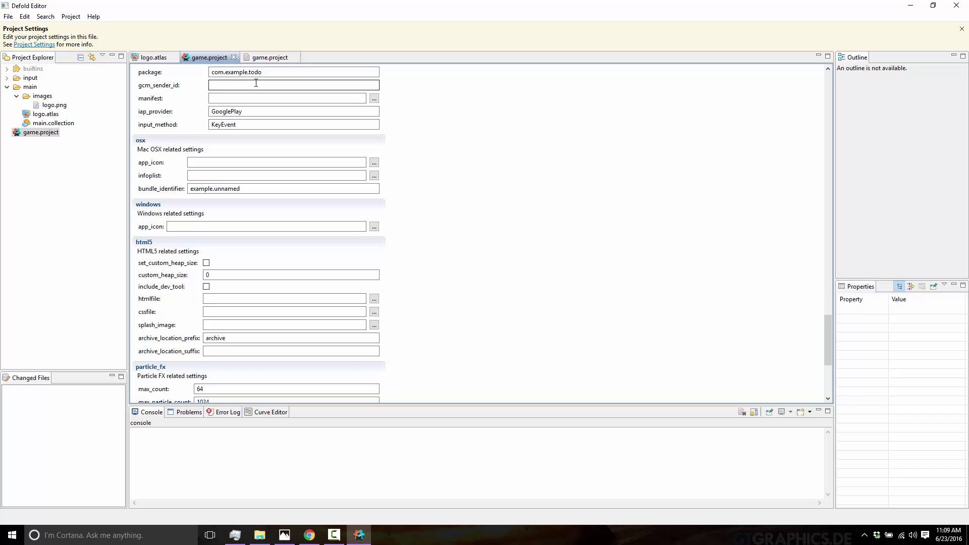
click(42, 133)
double_click(48, 123)
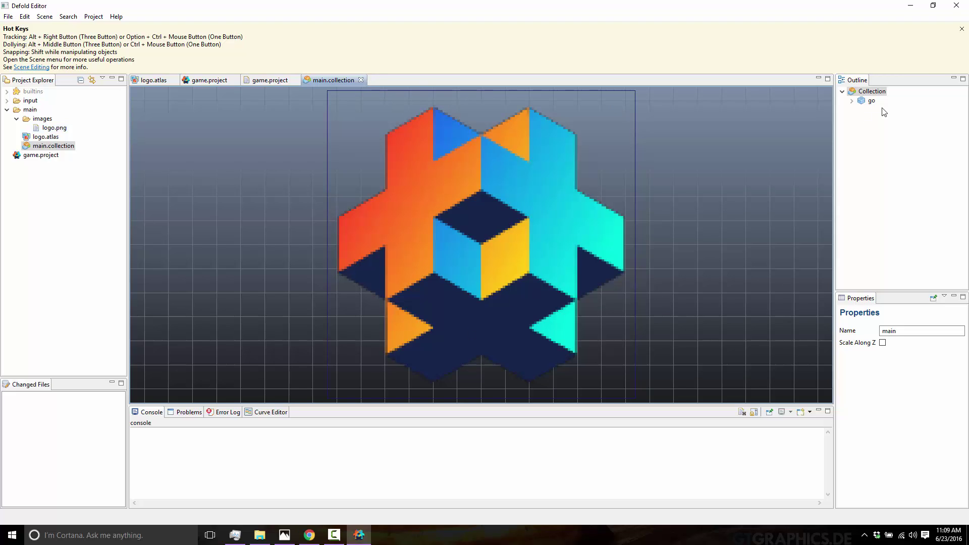
- Select the go object's sprite and check its /main/logo.atlas image and 640, 360, 0 position
click(870, 101)
click(853, 101)
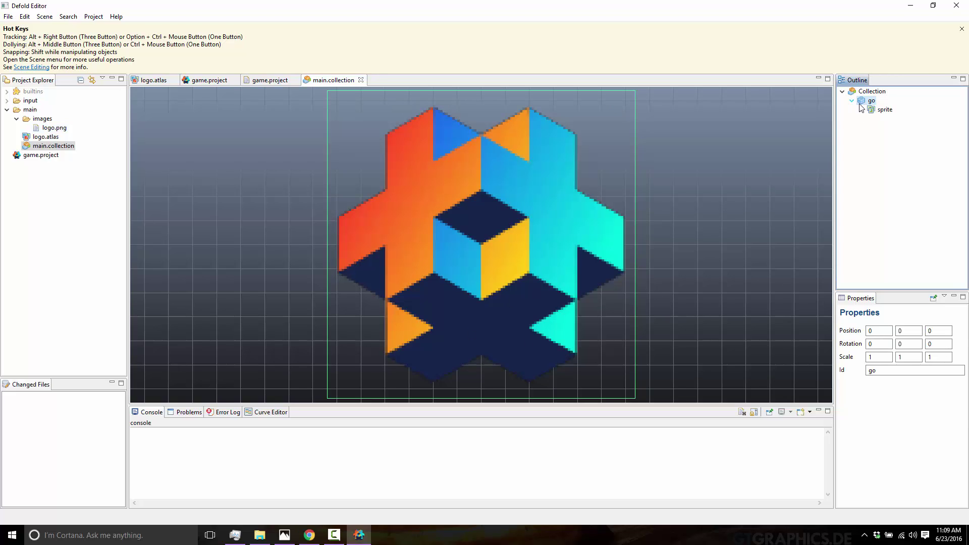
click(885, 109)
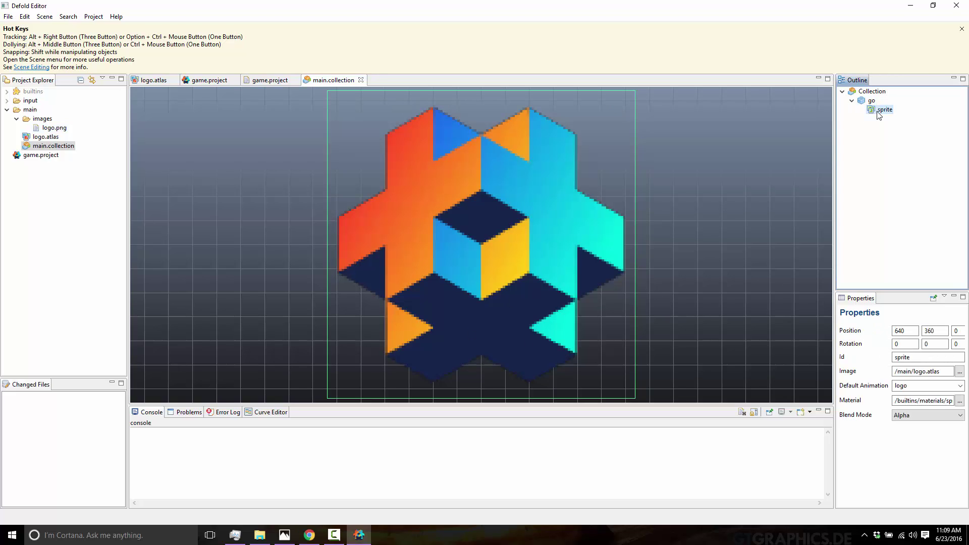
click(923, 371)
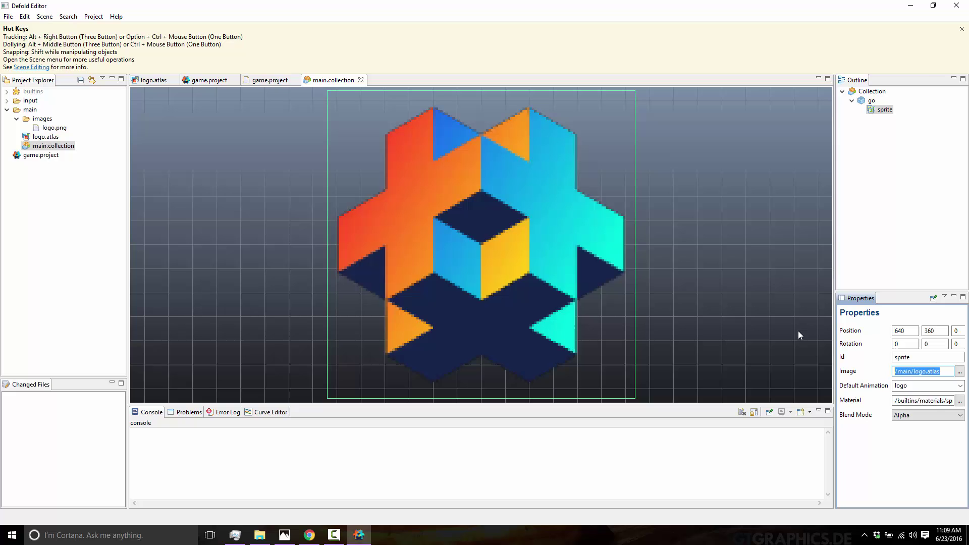
scroll(398, 199, down, 5)
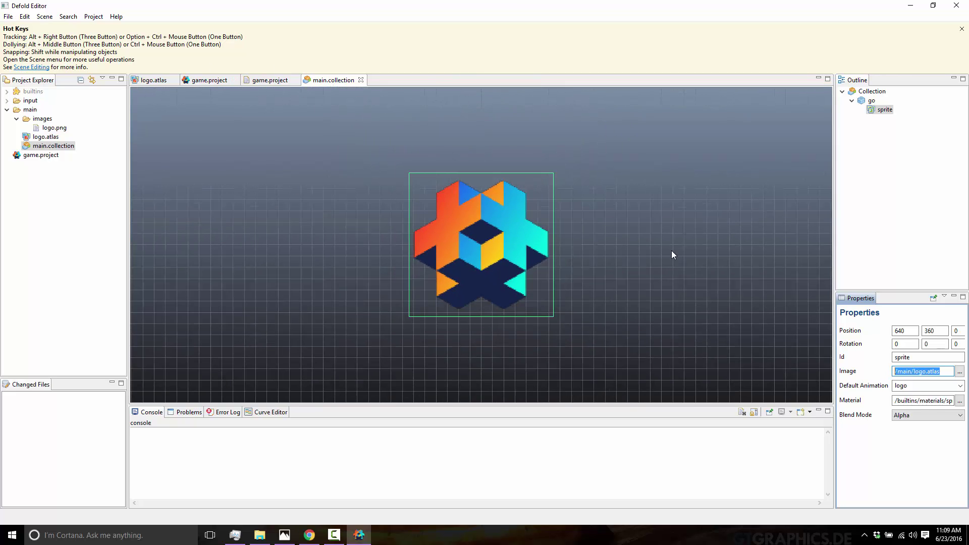
scroll(669, 257, down, 6)
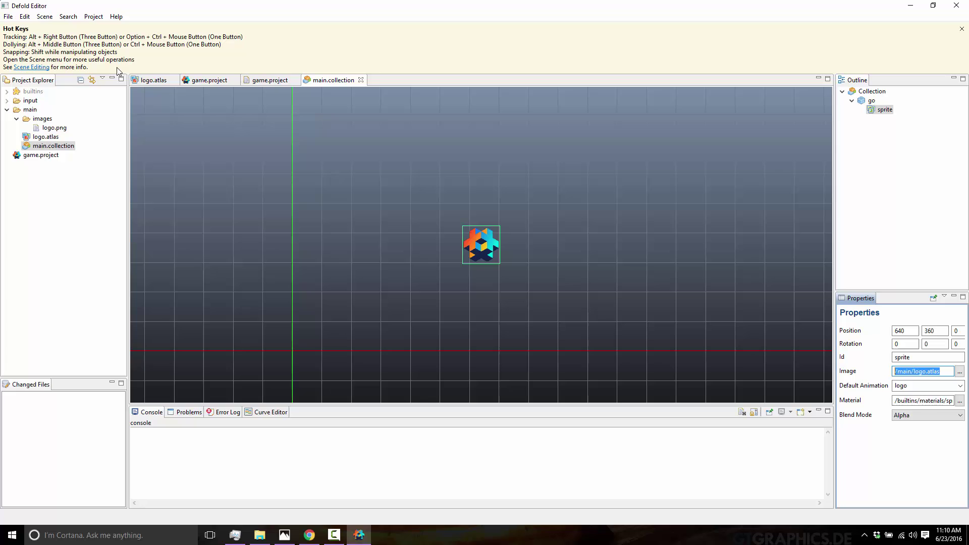
click(159, 81)
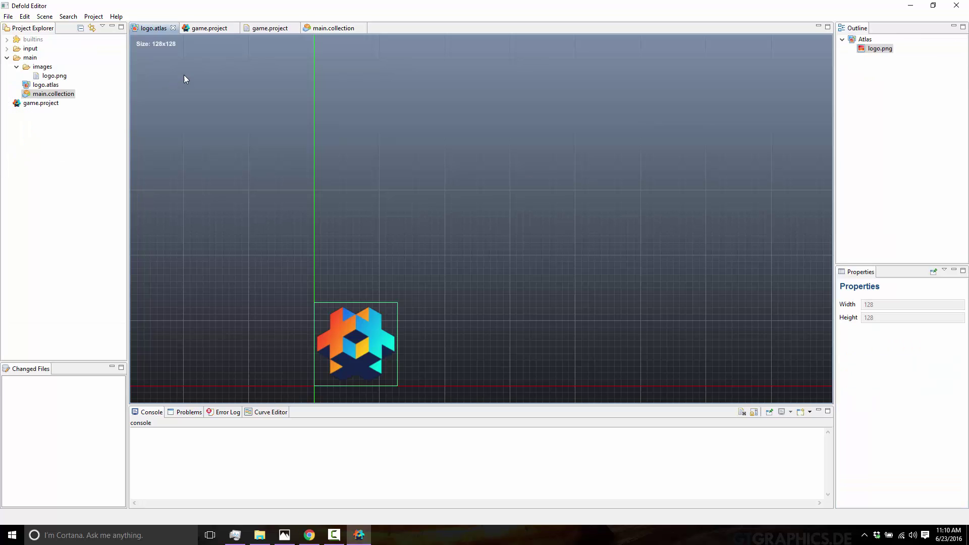
click(210, 26)
click(271, 58)
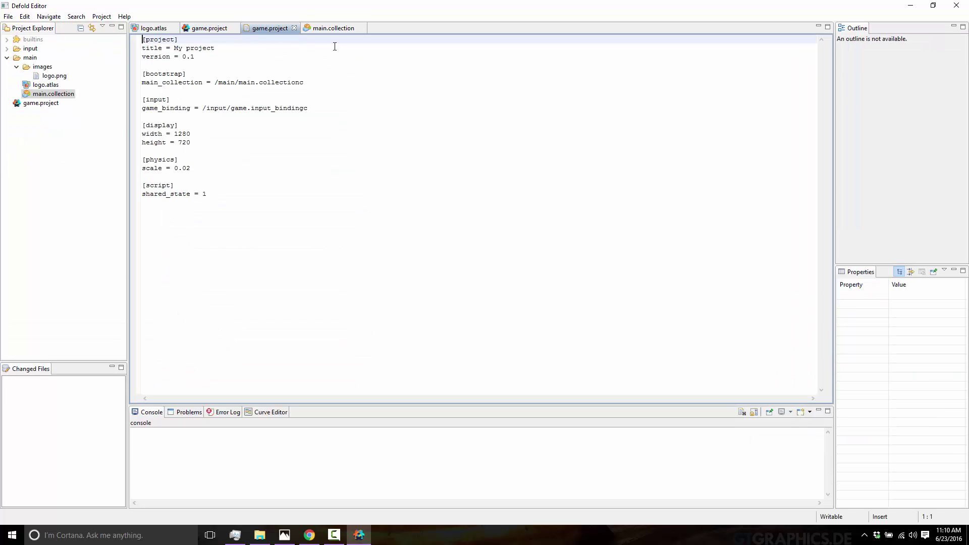
click(210, 57)
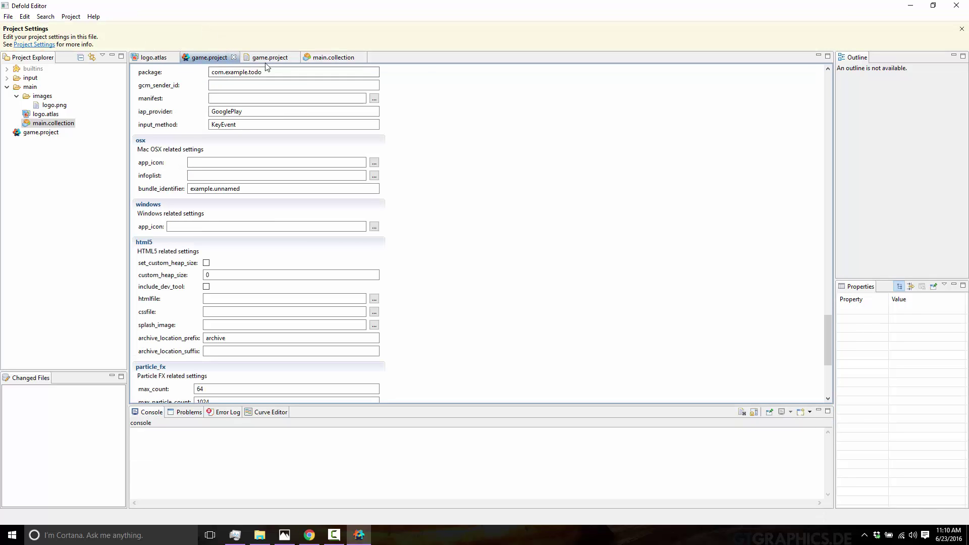
click(317, 59)
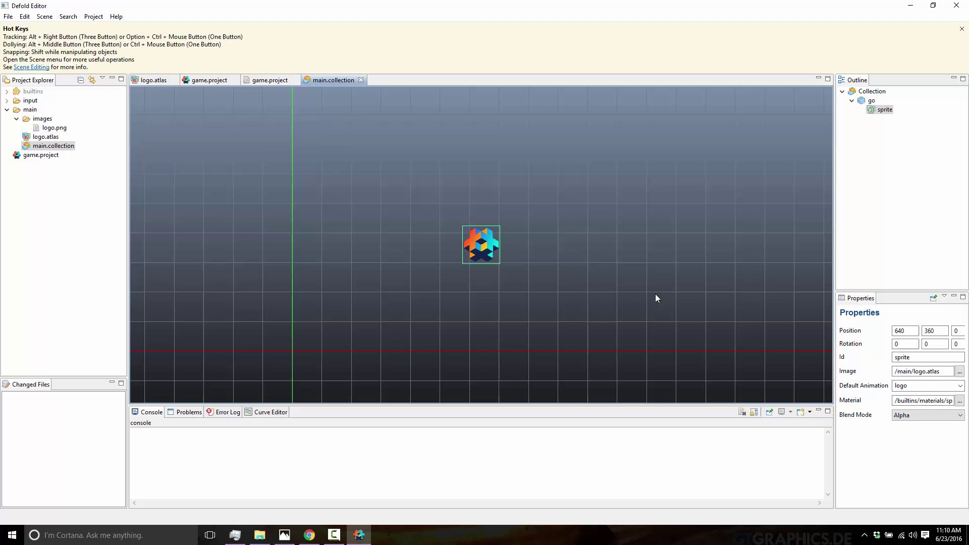
- Show the Project menu's Bundle targets, from iOS through HTML5 Application
click(92, 18)
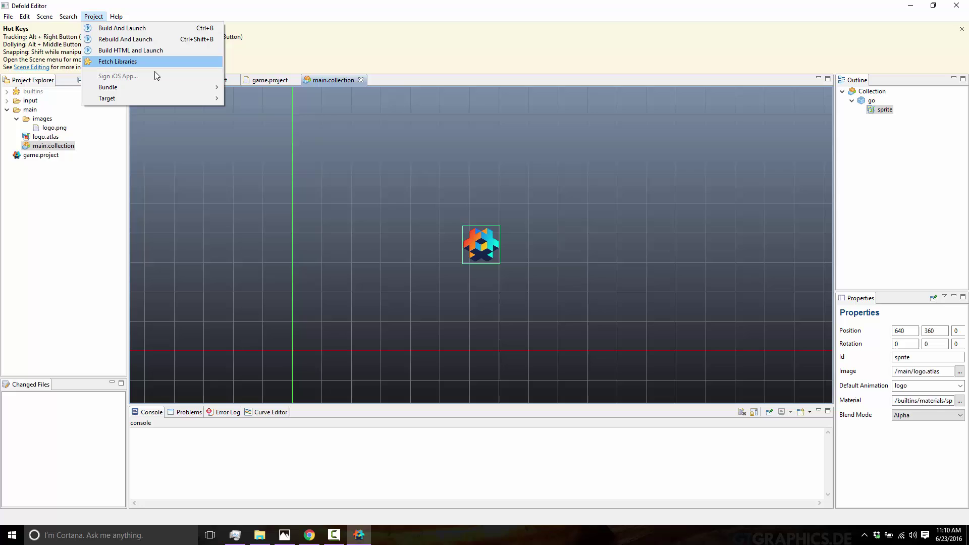
mouse_move(178, 89)
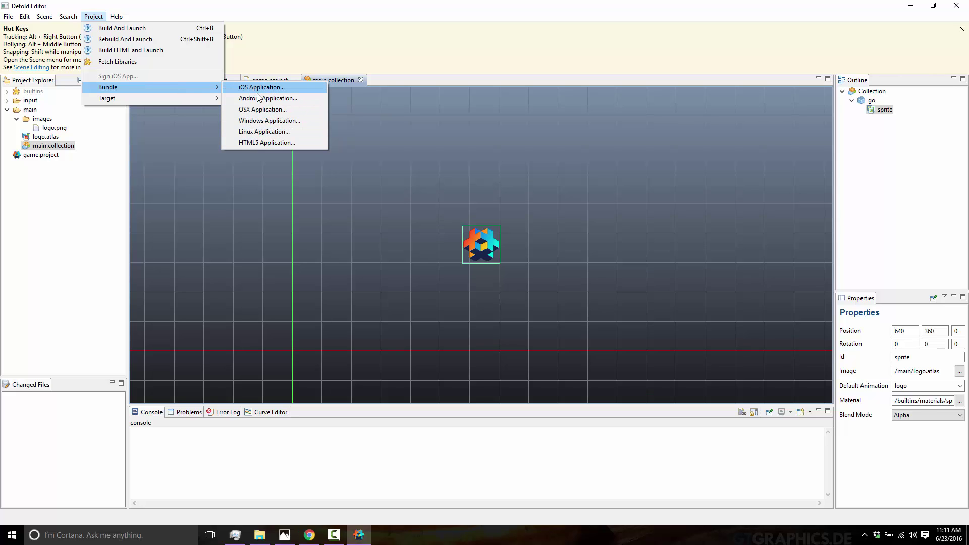
- Start packaging an HTML5 application, then cancel at the output-folder choice
click(264, 142)
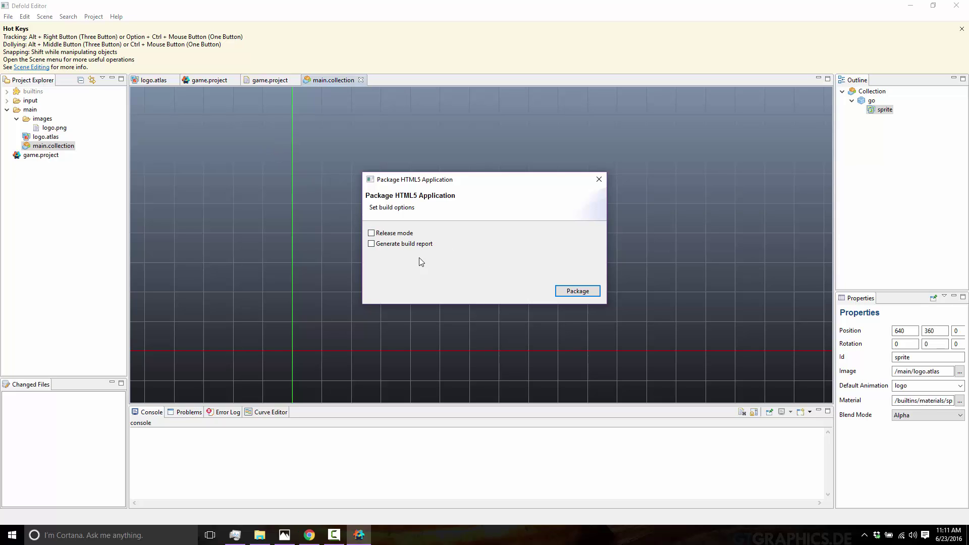
click(578, 291)
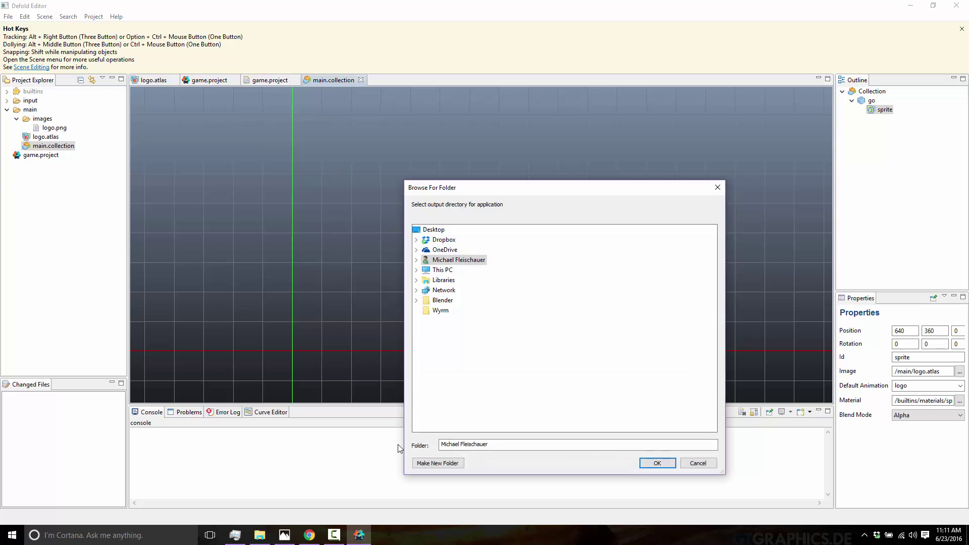
click(696, 464)
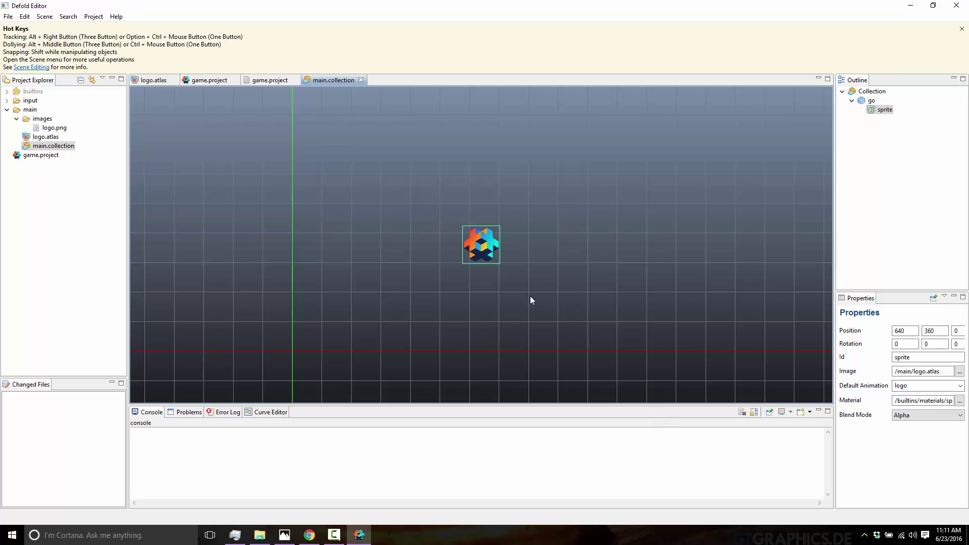
- Build and launch the game, move the My project window, then close it
click(94, 16)
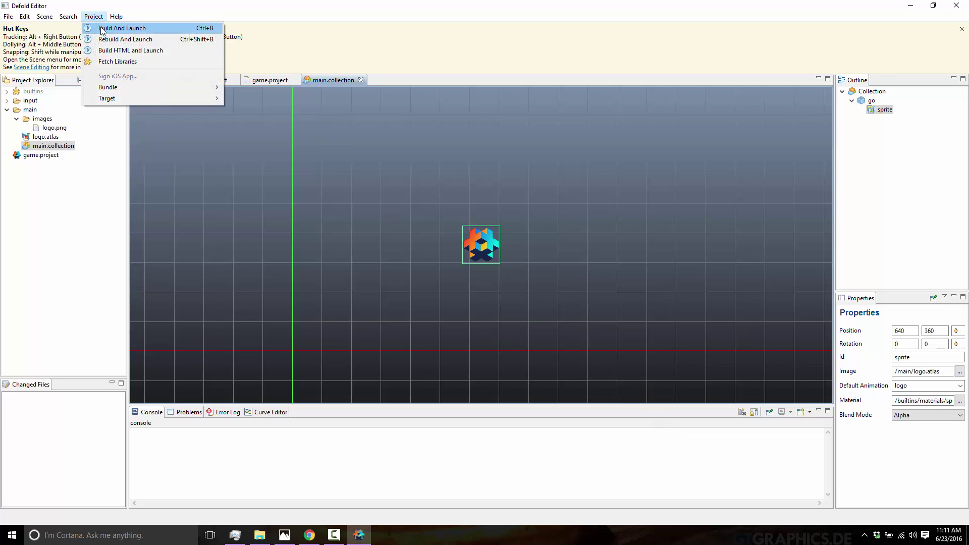
click(116, 29)
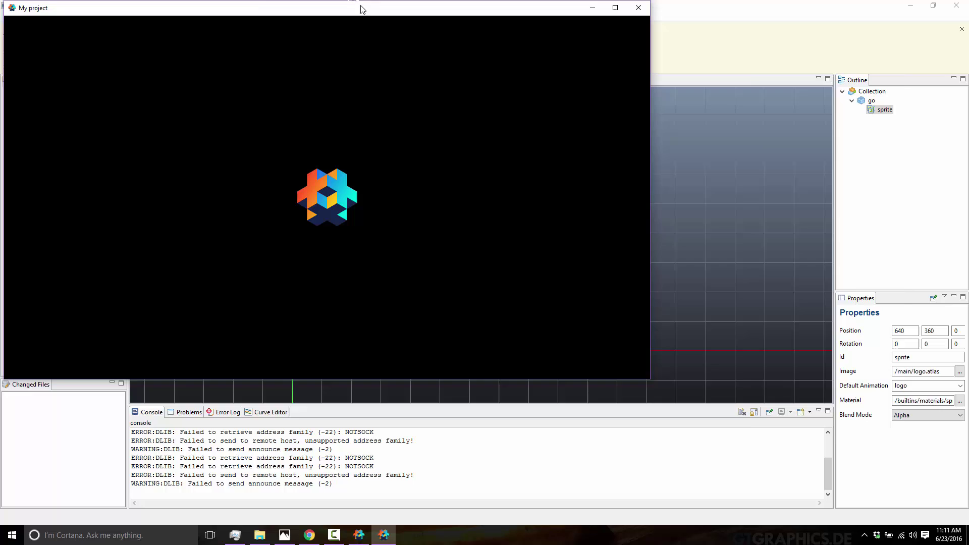
drag(362, 9, 495, 71)
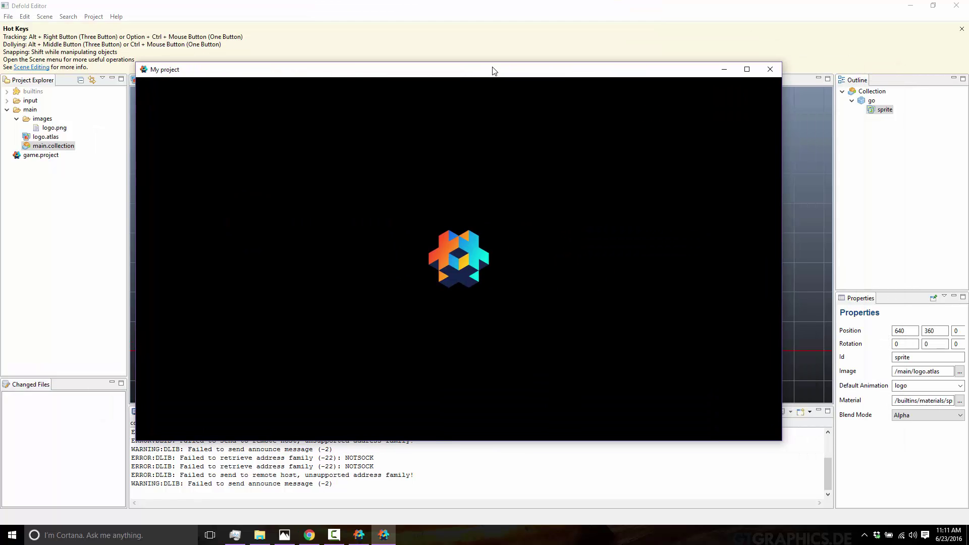
click(770, 70)
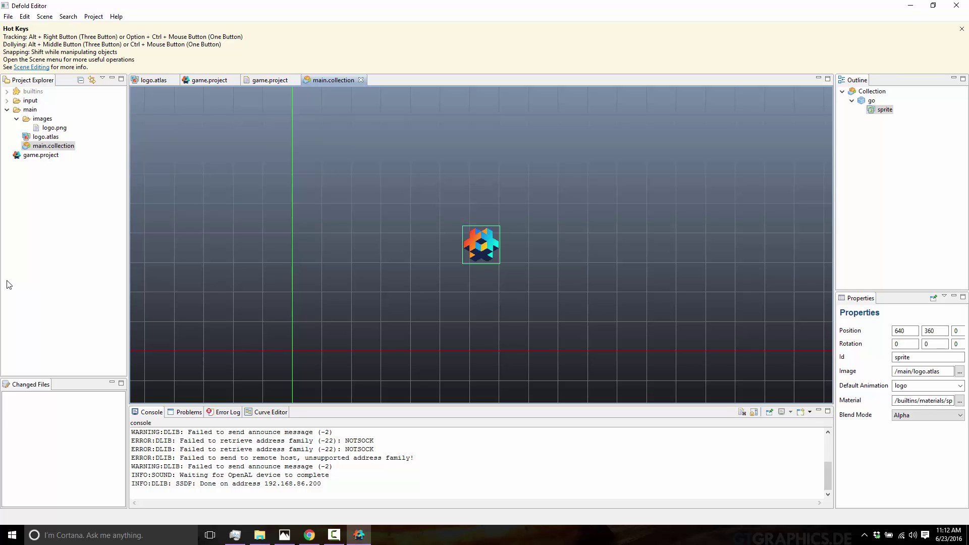
- In Chrome's GameFromScratch Defold article, highlight the 'Code Hosted on Defold's Server' heading
click(309, 535)
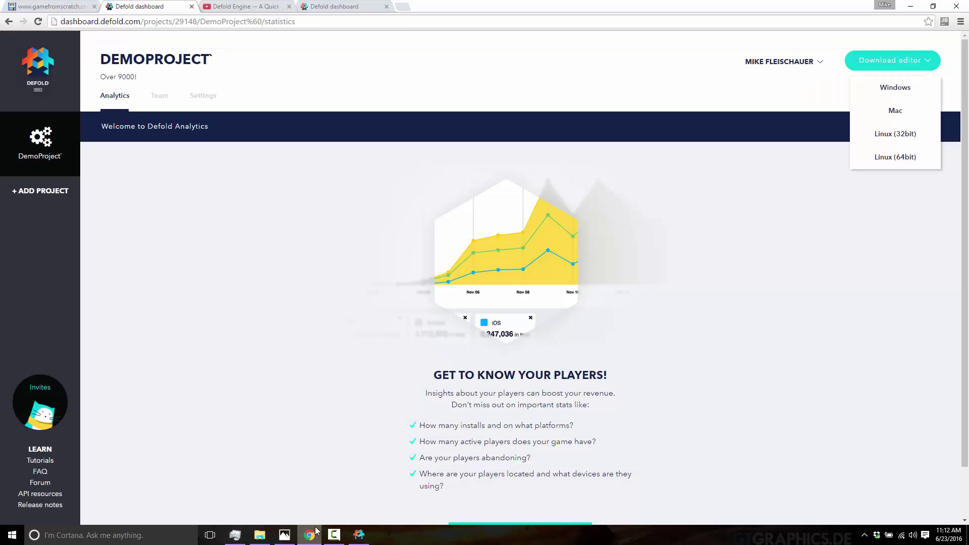
click(82, 5)
scroll(333, 309, up, 2)
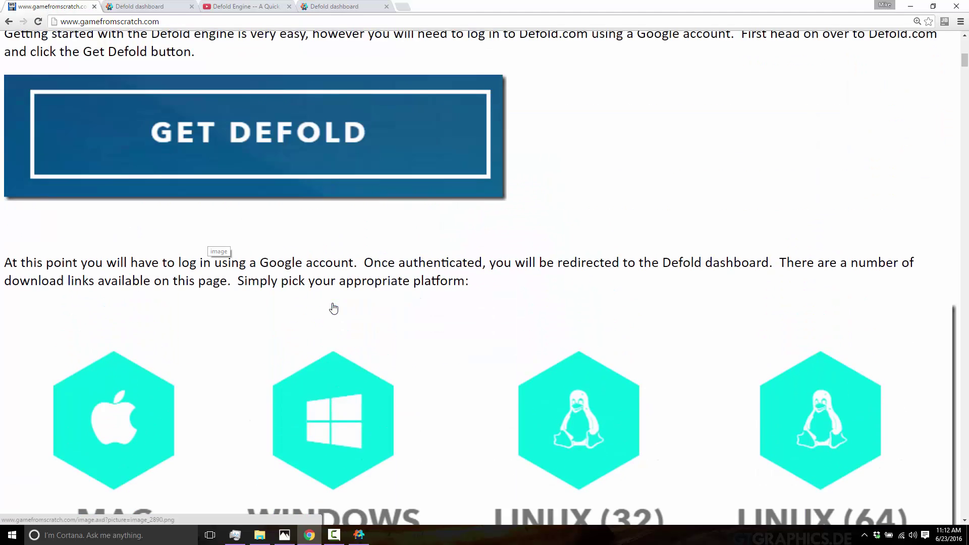
scroll(334, 308, up, 10)
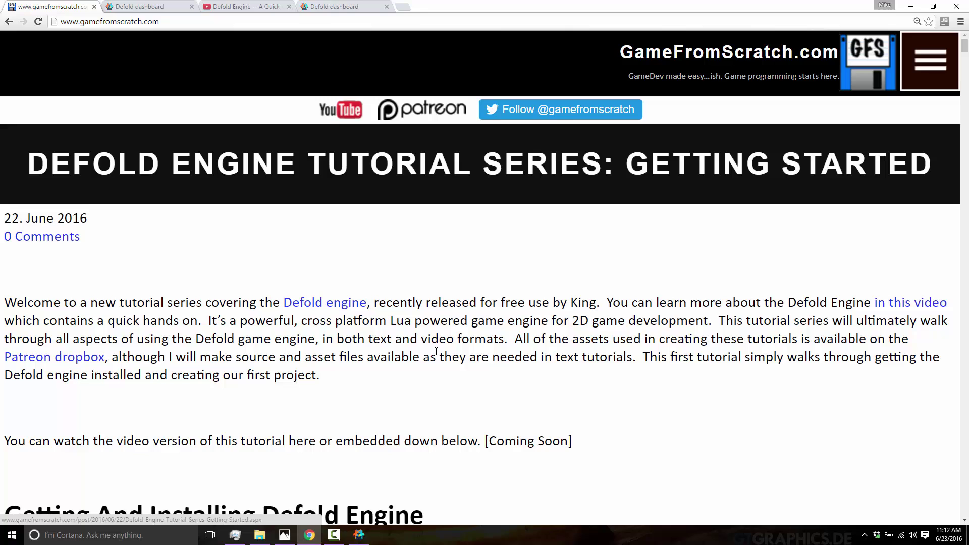
scroll(438, 352, down, 20)
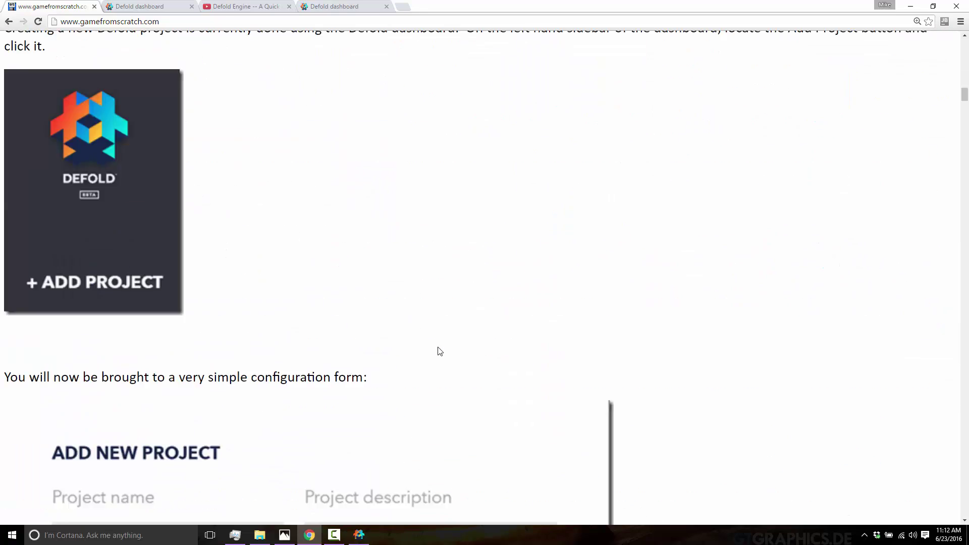
scroll(438, 351, down, 20)
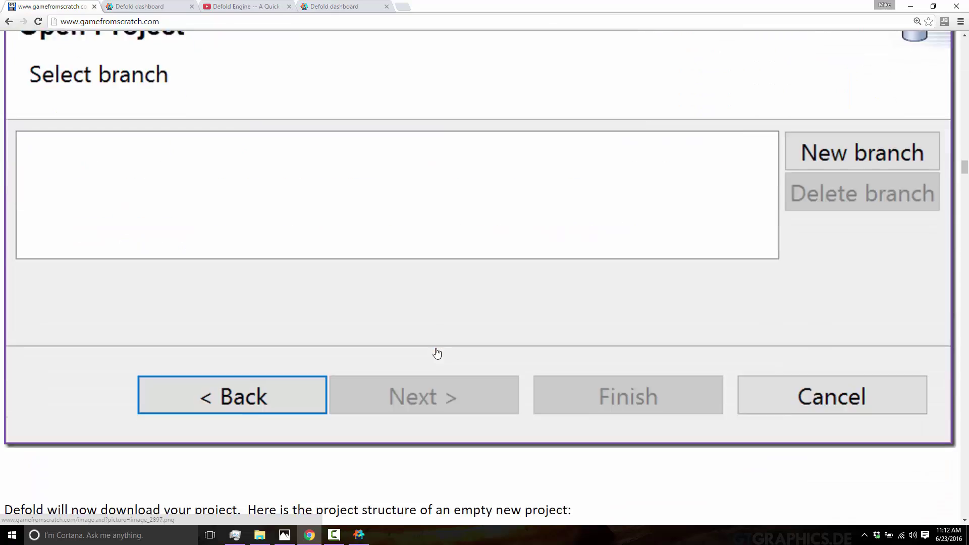
scroll(438, 352, down, 20)
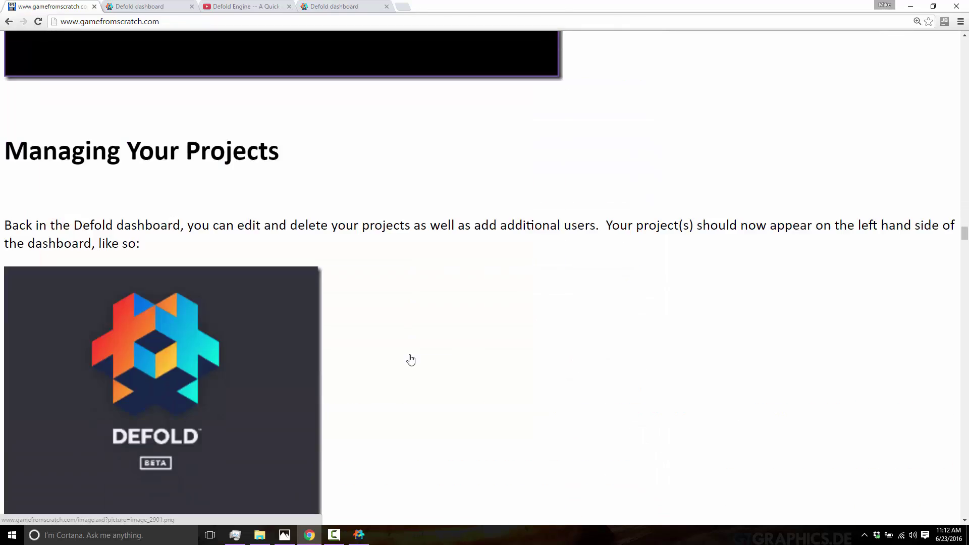
scroll(411, 360, down, 20)
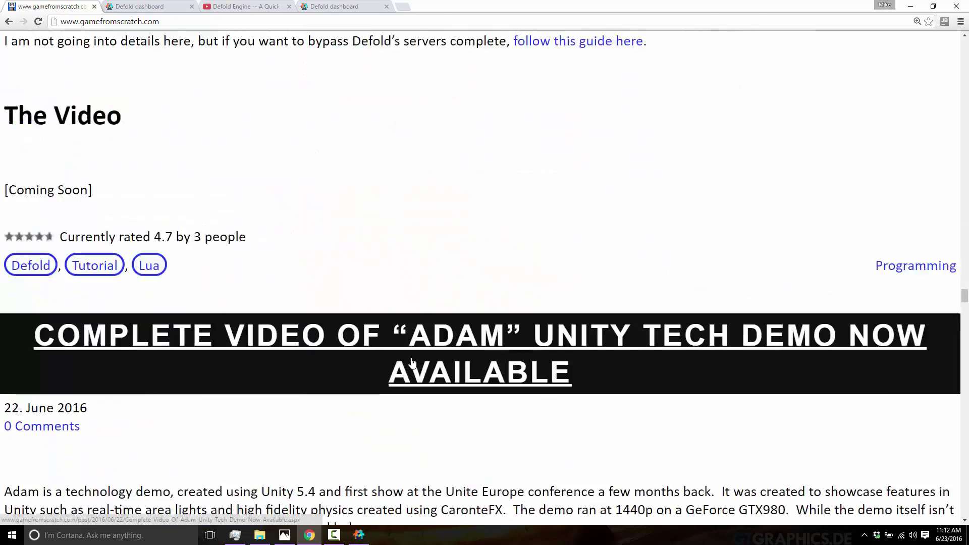
scroll(411, 364, up, 6)
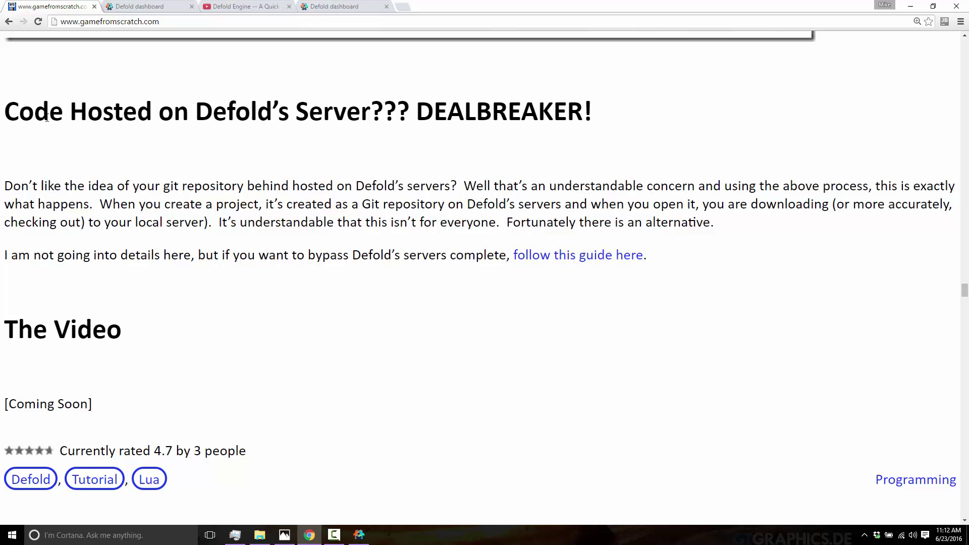
drag(89, 112, 600, 143)
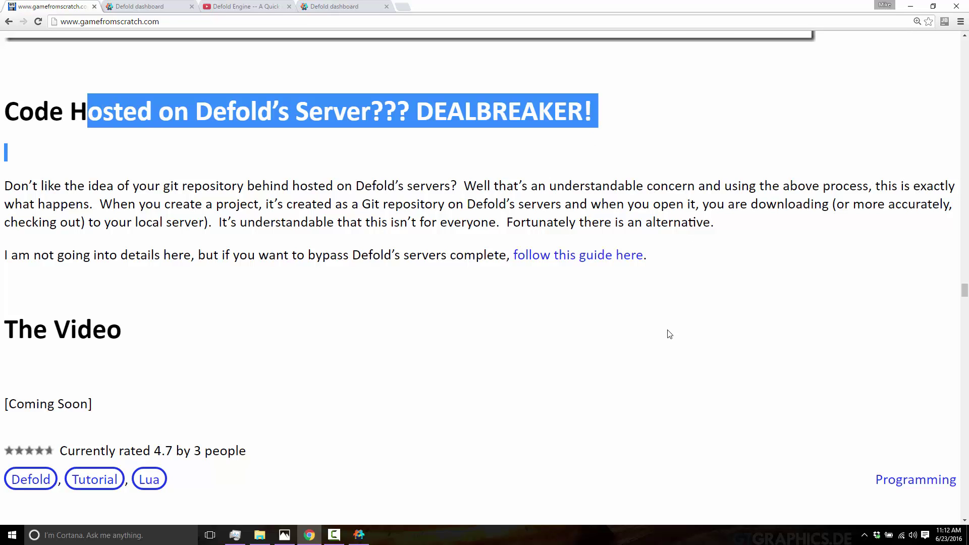
- Open the forum's 'HOWTO: Alternative project hosting' post and read through its custom Git server instructions
click(548, 257)
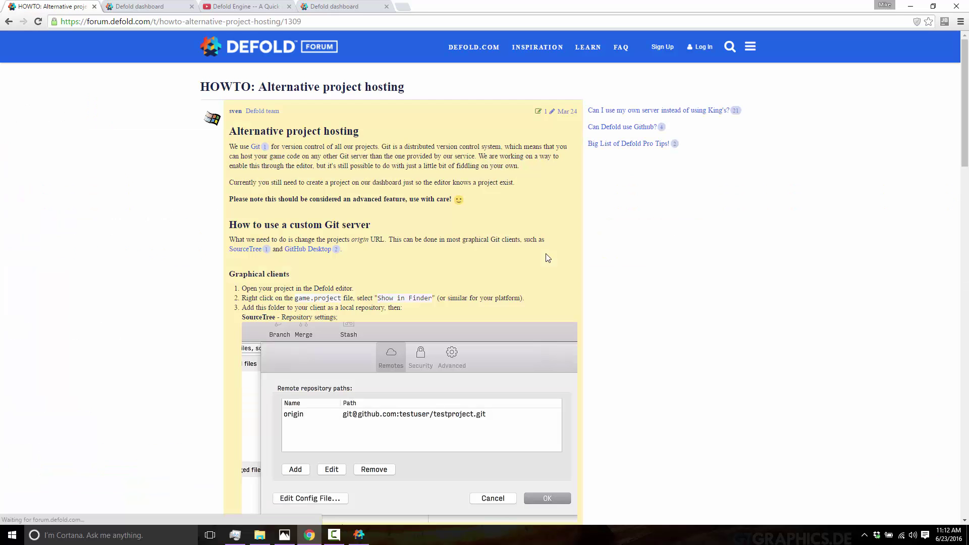
scroll(470, 308, down, 7)
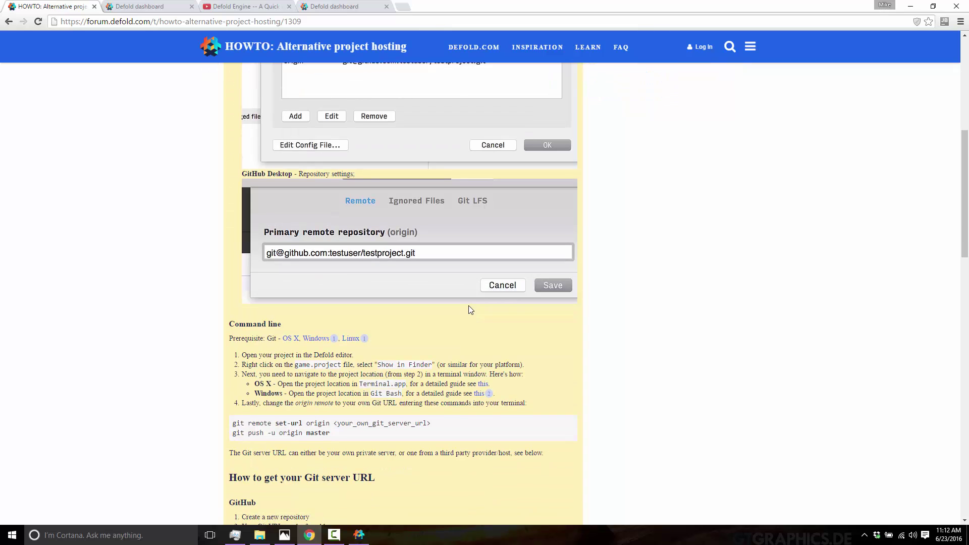
scroll(470, 310, down, 5)
scroll(469, 309, down, 8)
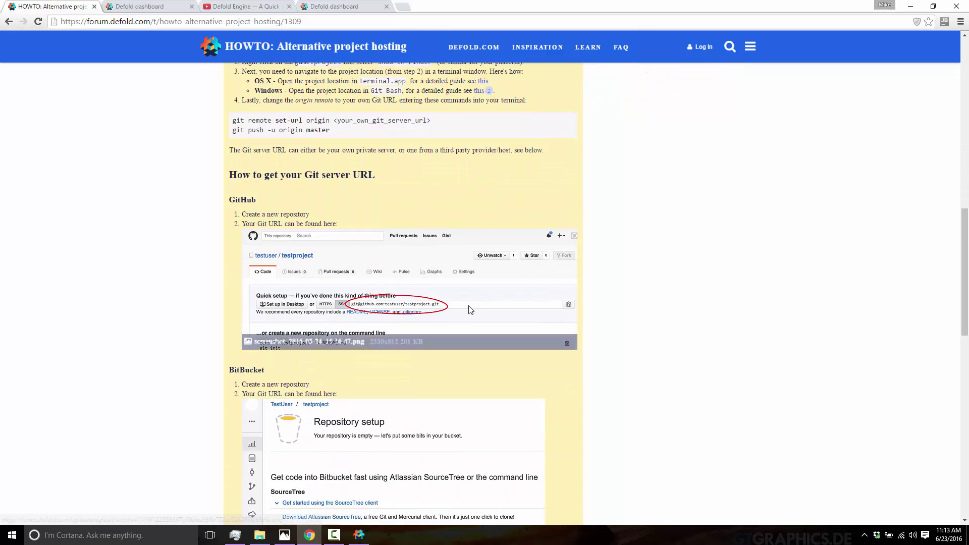
scroll(469, 310, down, 3)
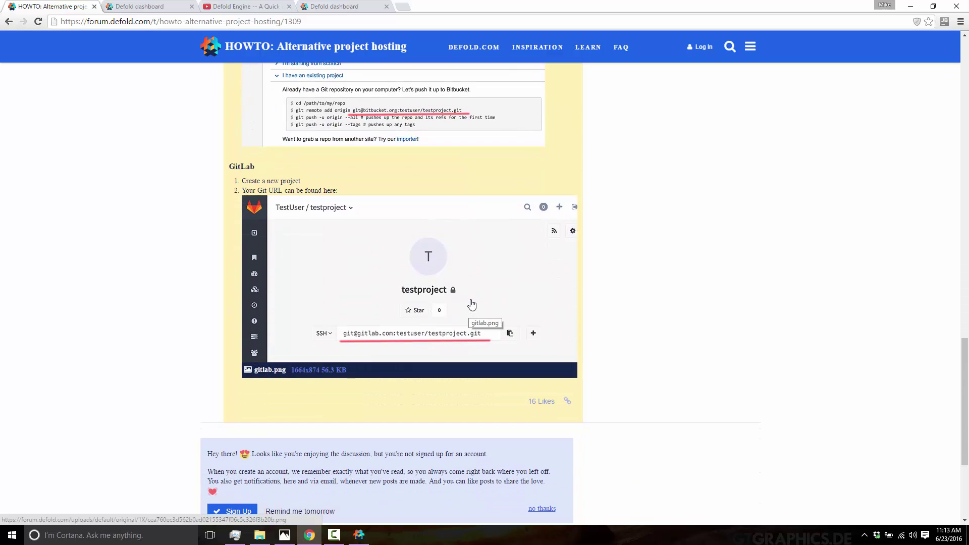
scroll(472, 303, up, 16)
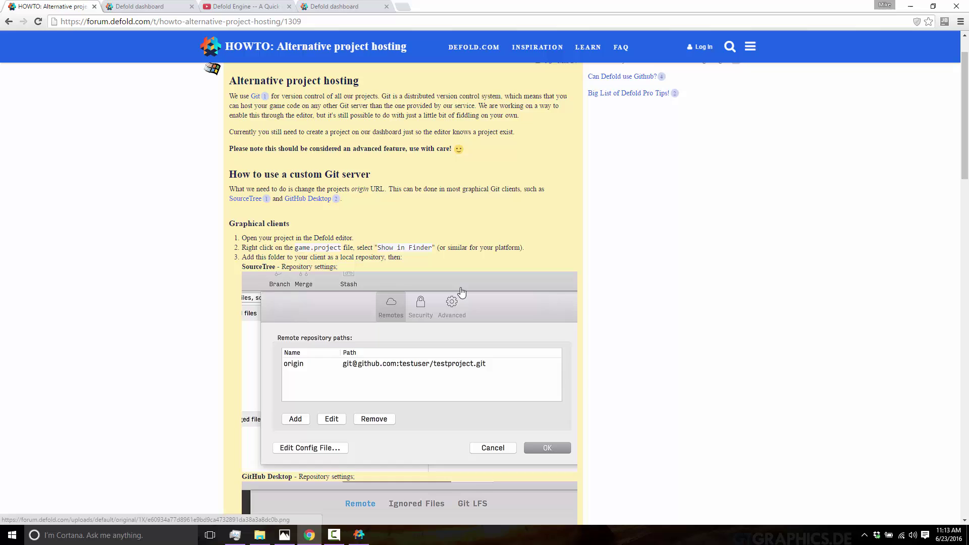
scroll(461, 291, up, 1)
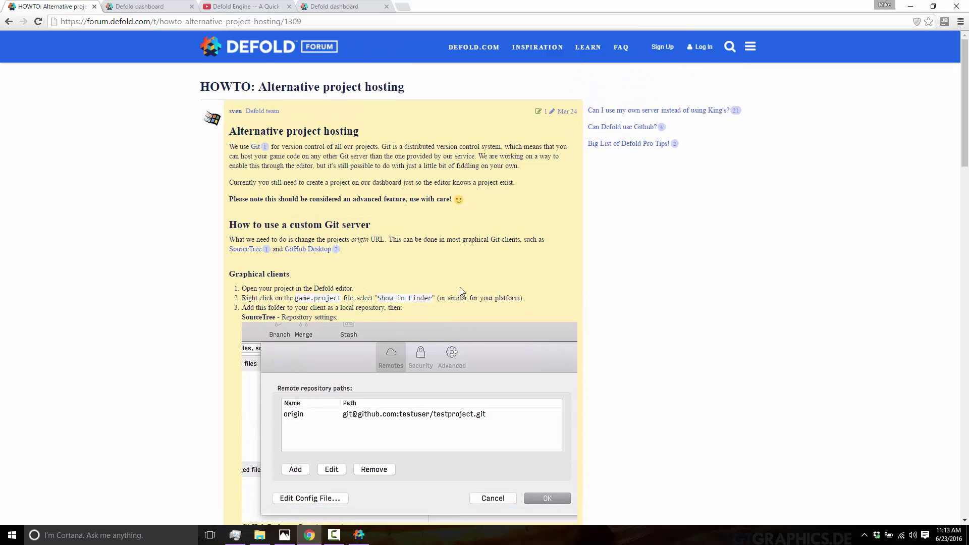